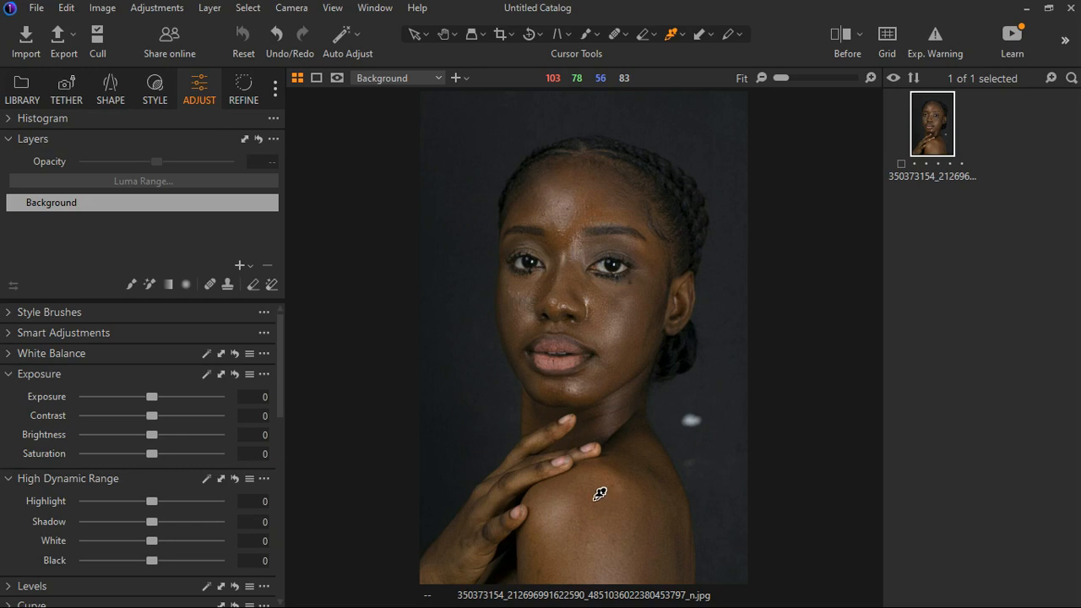
# - Add a new empty adjustment layer above the Background
pyautogui.click(10, 375)
pyautogui.click(241, 265)
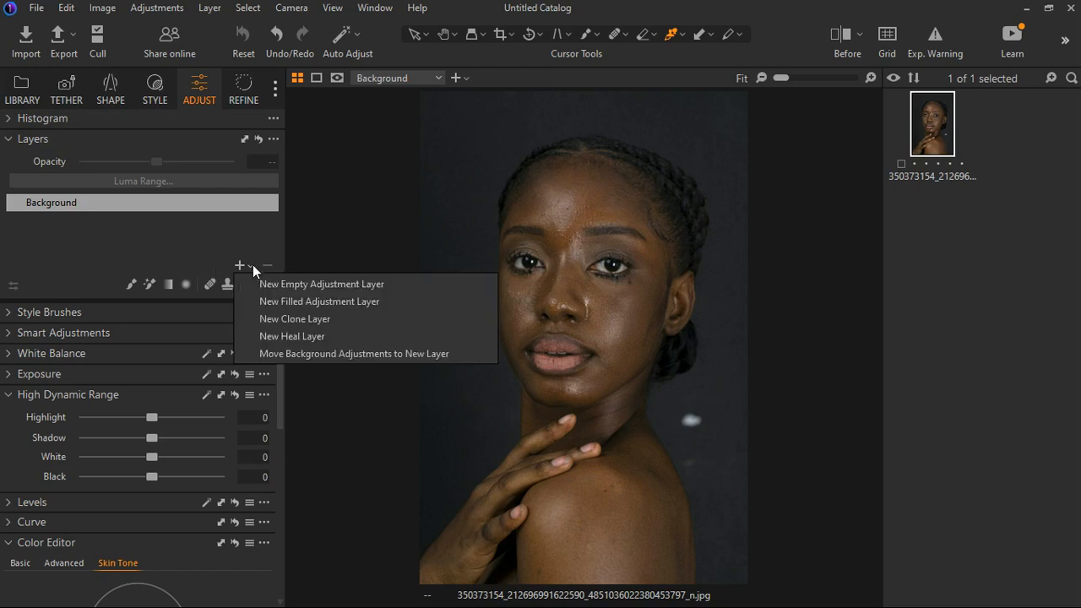
pyautogui.click(298, 286)
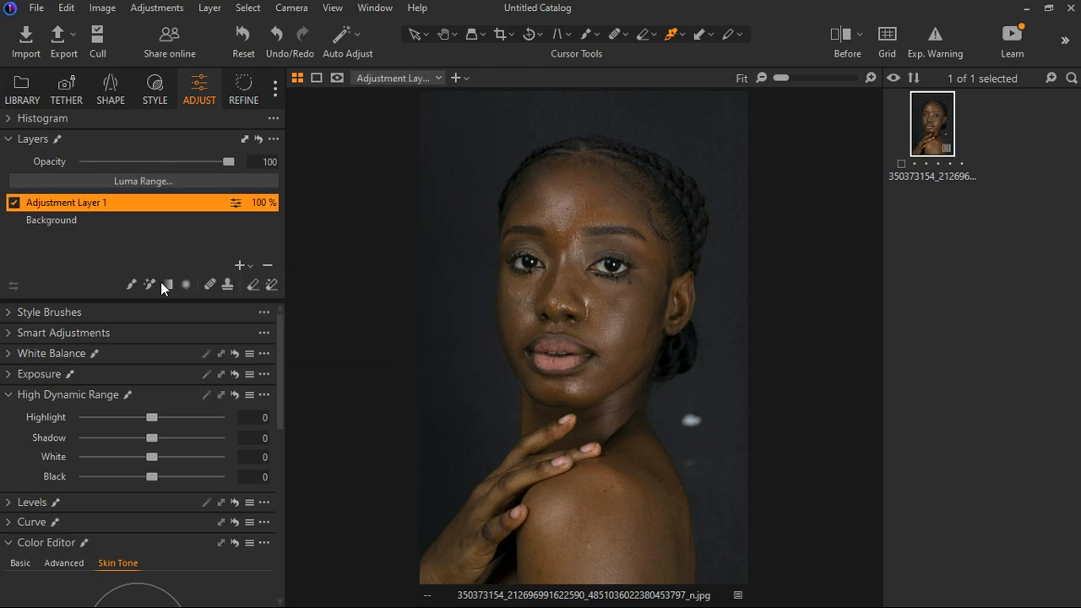
# - Paint a Magic Brush mask on Adjustment Layer 1 over the neck, arm and the darker skin along the face and shoulder edges
pyautogui.click(132, 285)
pyautogui.press('[')
pyautogui.press('[')
pyautogui.press('[')
pyautogui.press('[')
pyautogui.click(606, 423)
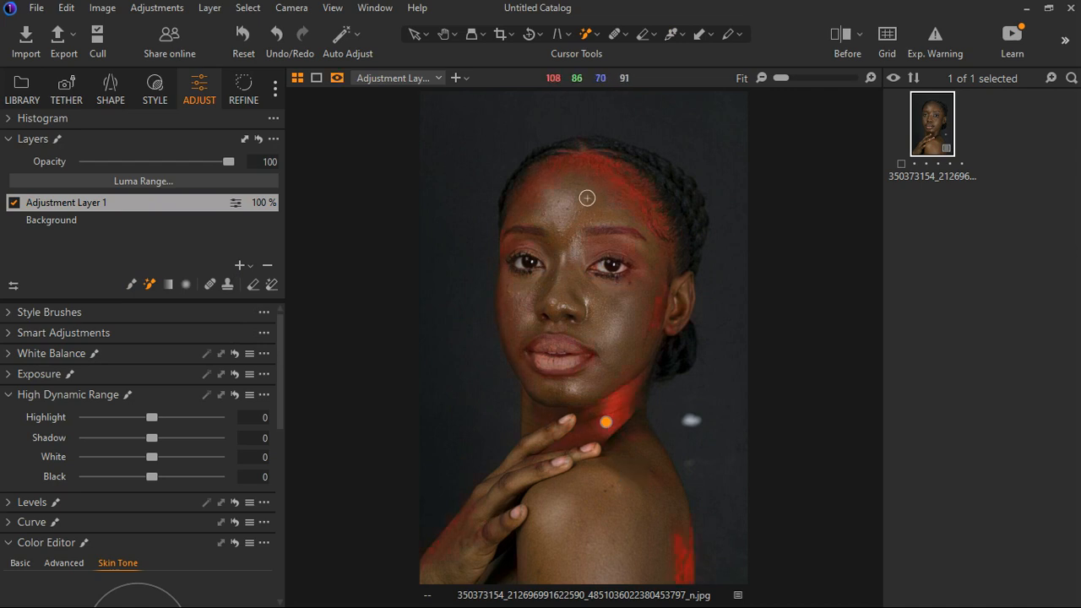
pyautogui.click(598, 507)
pyautogui.scroll(4, 622, 452)
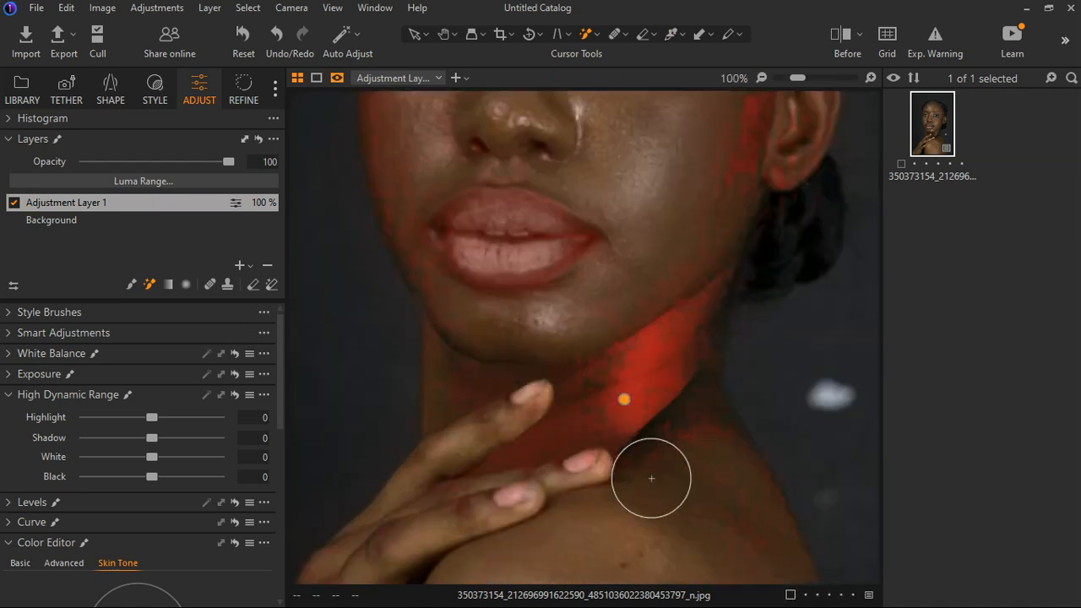
pyautogui.scroll(-3, 625, 451)
pyautogui.click(649, 418)
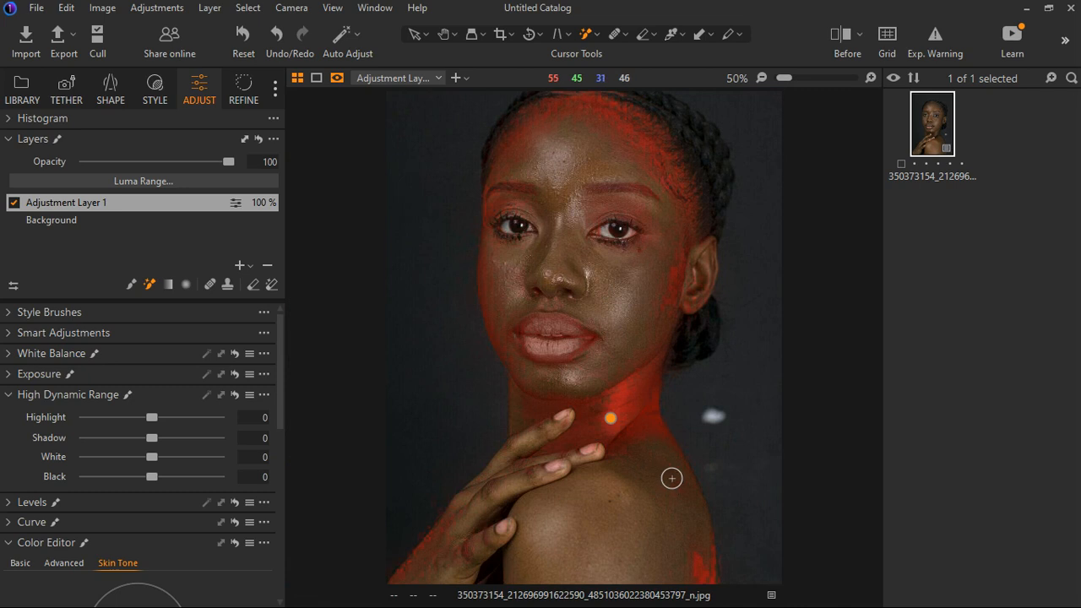
pyautogui.moveTo(668, 476); pyautogui.dragTo(671, 529)
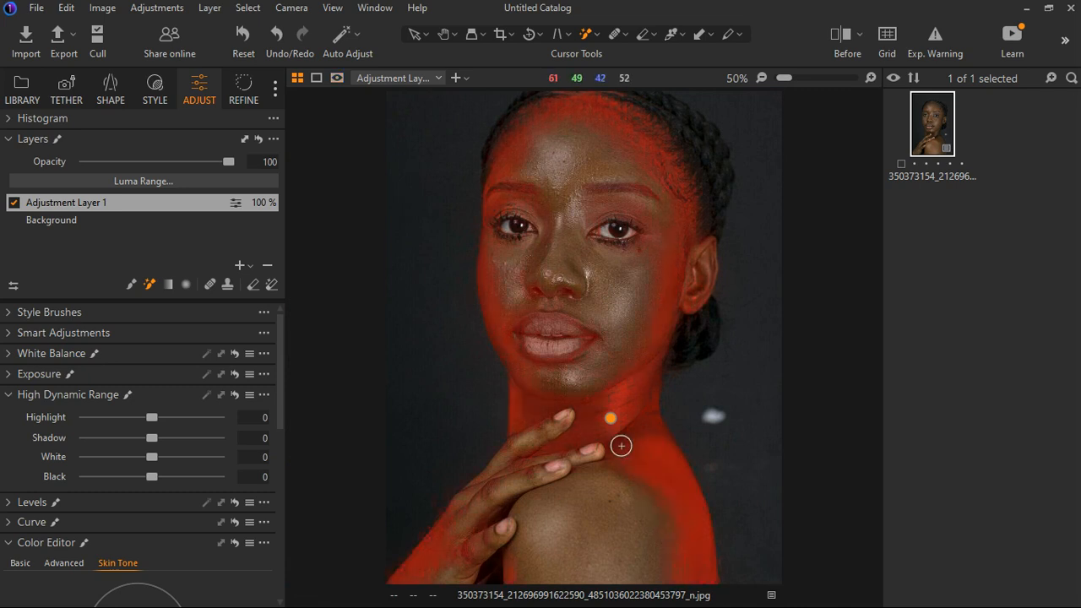
# - Extend the mask over the remaining skin of the shoulder and face, and hide the mask overlay
pyautogui.press('m')
pyautogui.press('m')
pyautogui.moveTo(635, 498)
pyautogui.mouseDown()
pyautogui.moveTo(618, 542)
pyautogui.moveTo(585, 540)
pyautogui.mouseUp()
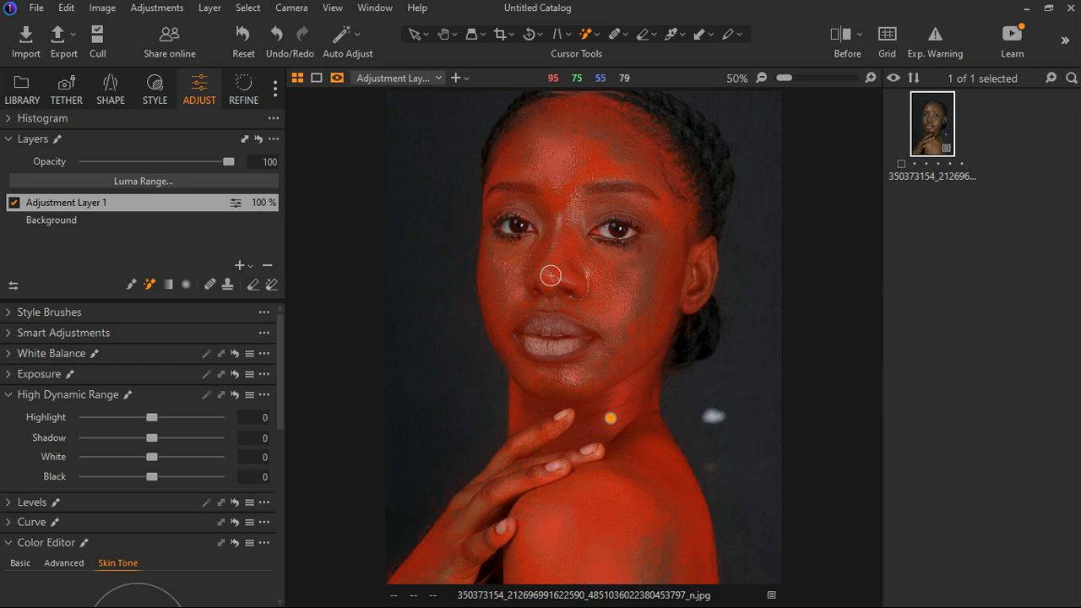
pyautogui.scroll(-1, 591, 314)
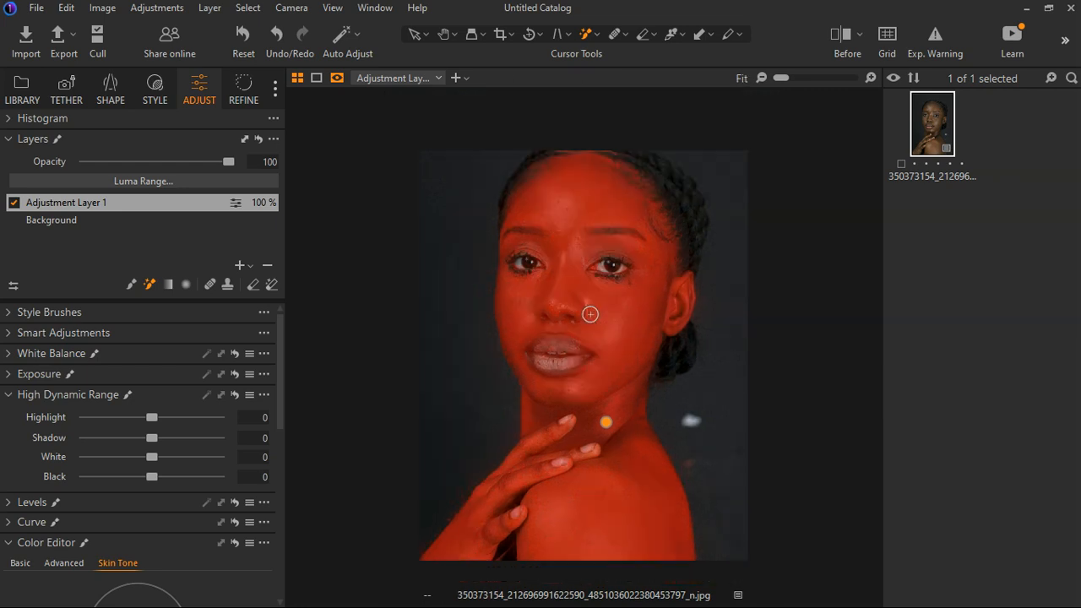
pyautogui.press('m')
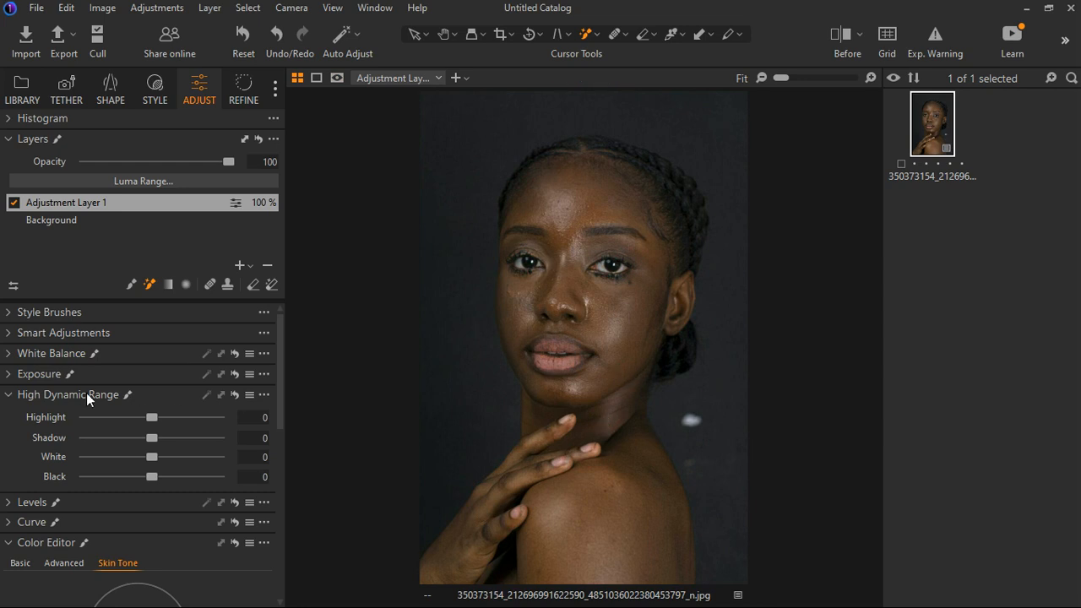
# - Sample the shoulder's skin color for the Color Editor's Skin Tone range and check the mask coverage on the portrait
pyautogui.click(8, 396)
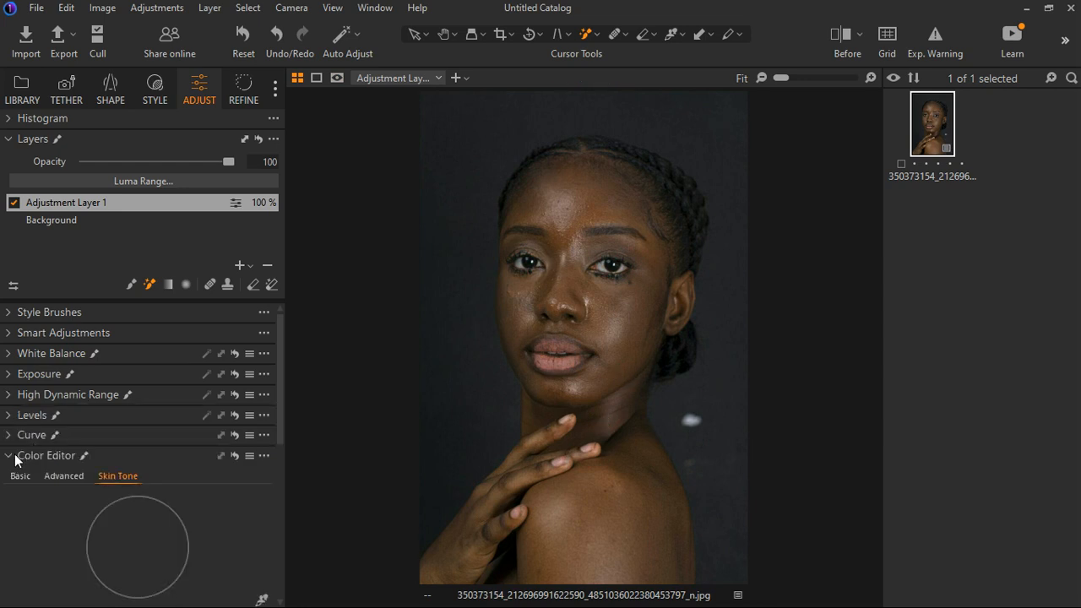
pyautogui.scroll(-2, 146, 473)
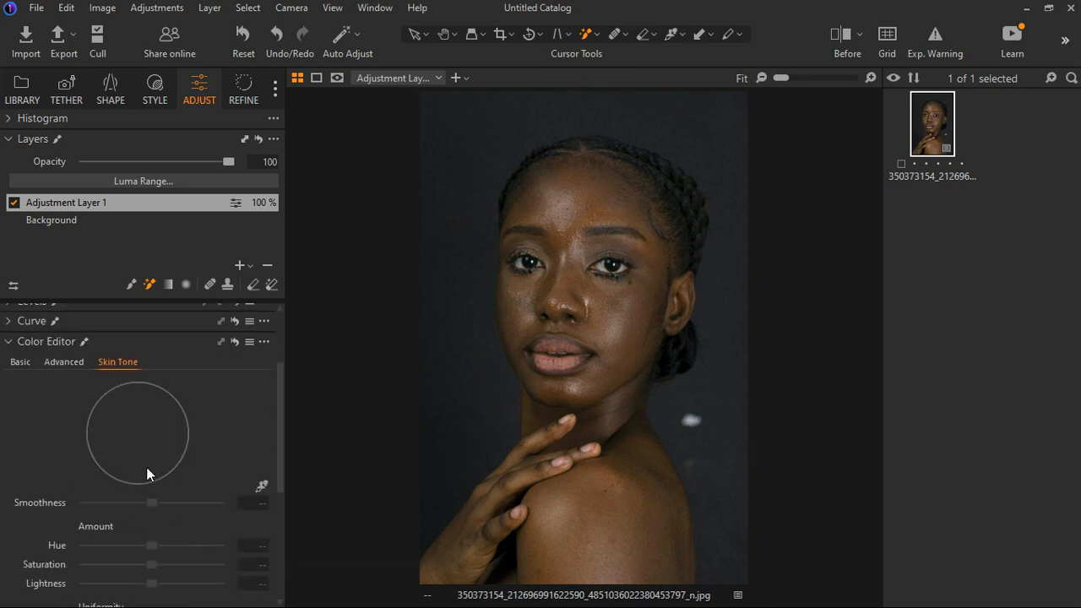
pyautogui.click(261, 487)
pyautogui.click(596, 489)
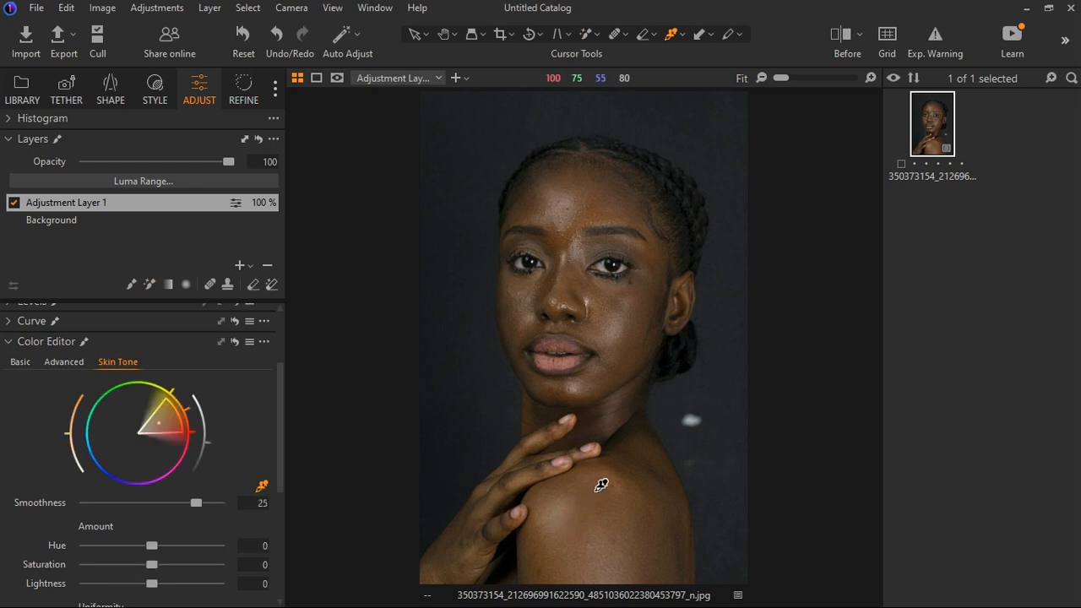
pyautogui.click(615, 484)
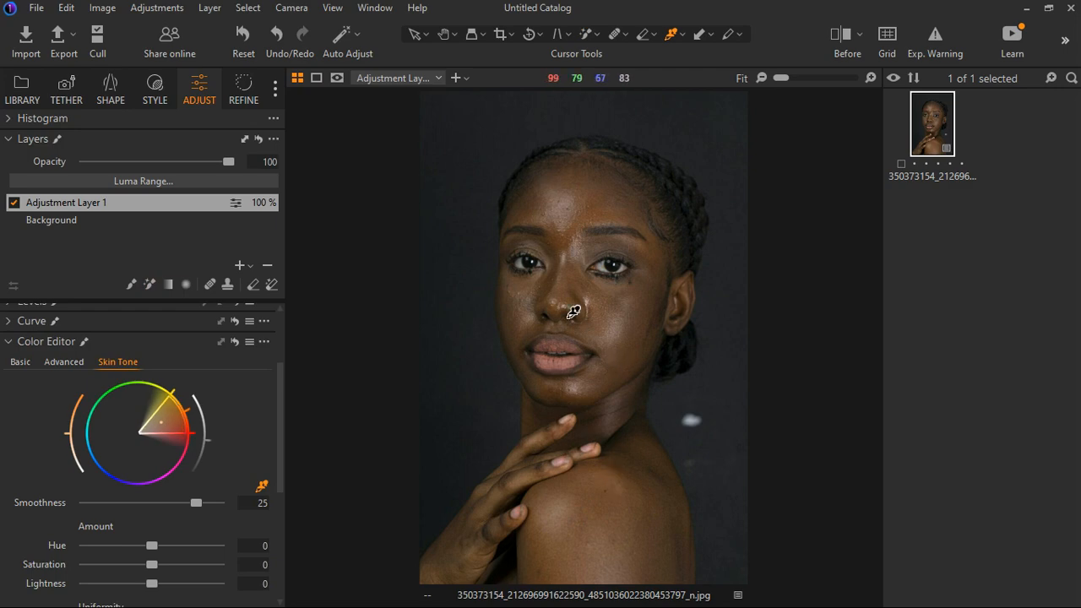
pyautogui.scroll(3, 569, 307)
pyautogui.scroll(-1, 517, 350)
pyautogui.scroll(-1, 517, 350)
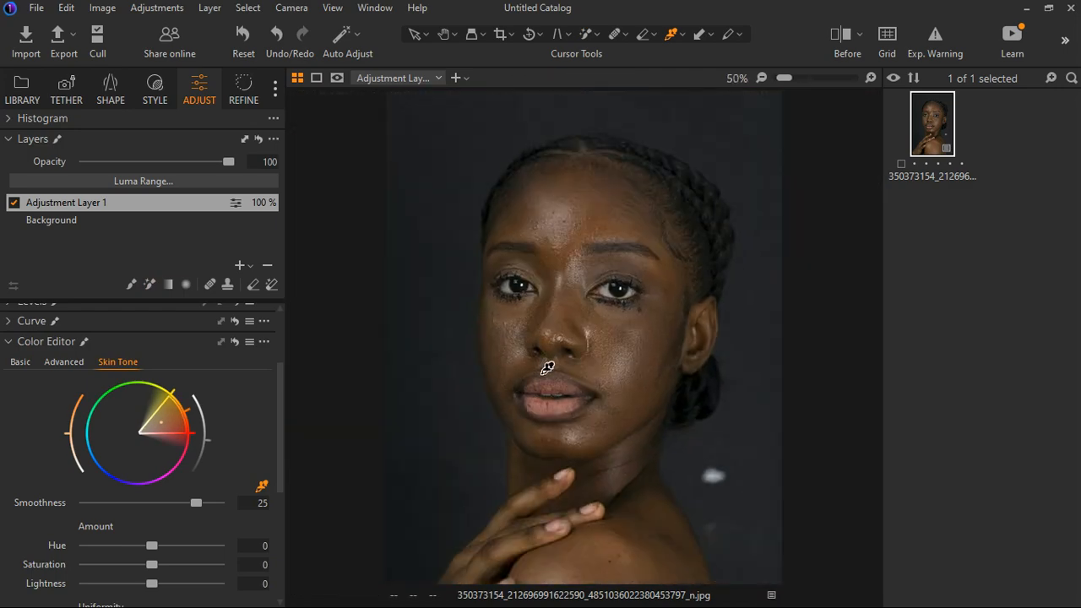
pyautogui.scroll(-1, 616, 550)
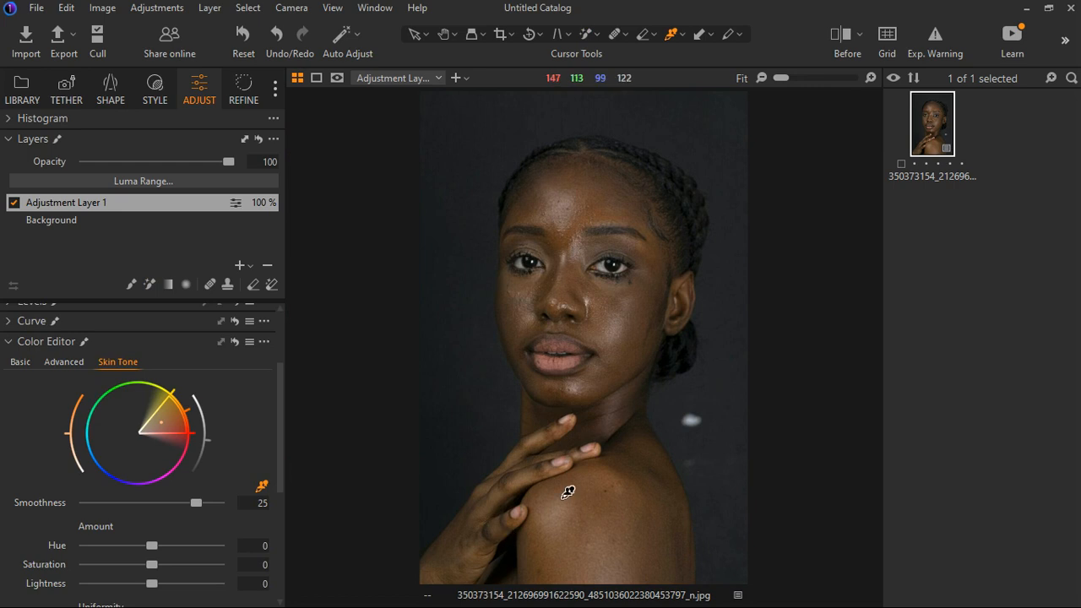
pyautogui.press('m')
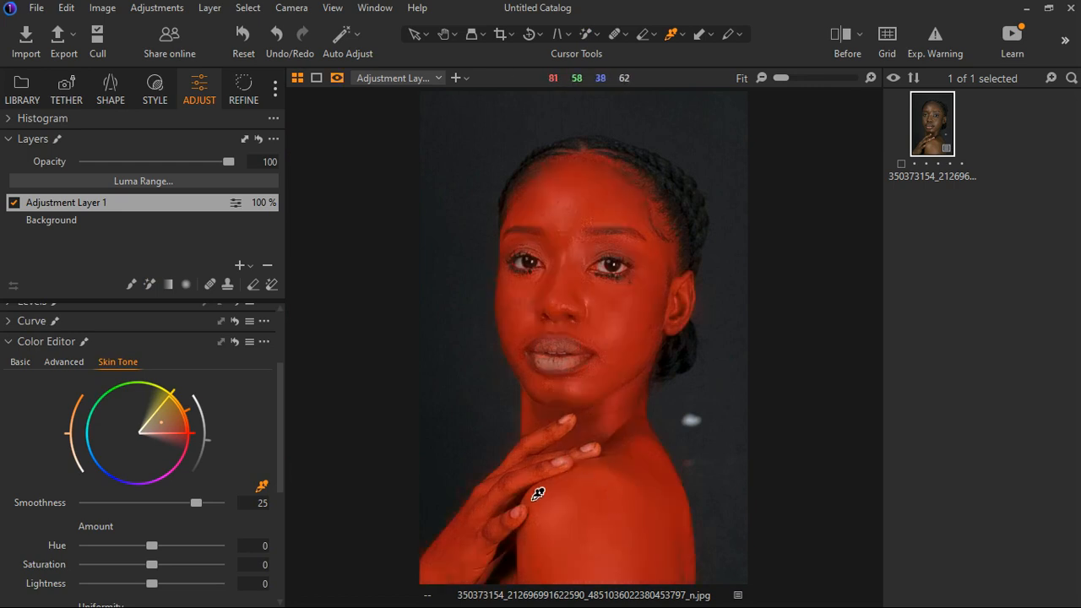
pyautogui.press('m')
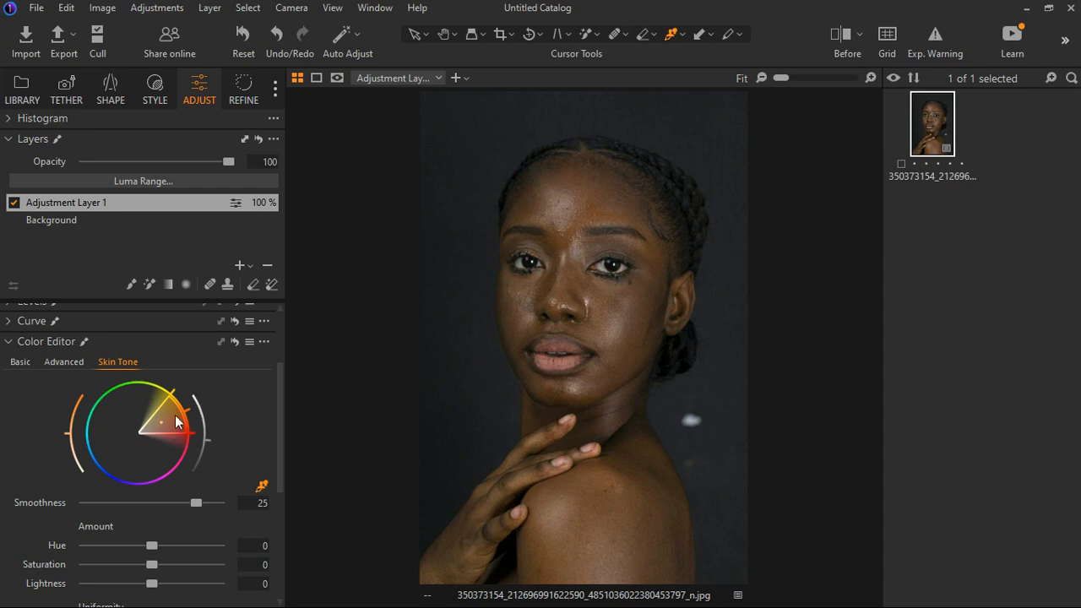
# - Set the skin tone's Uniformity Hue to 100
pyautogui.scroll(-2, 189, 437)
pyautogui.scroll(-1, 155, 499)
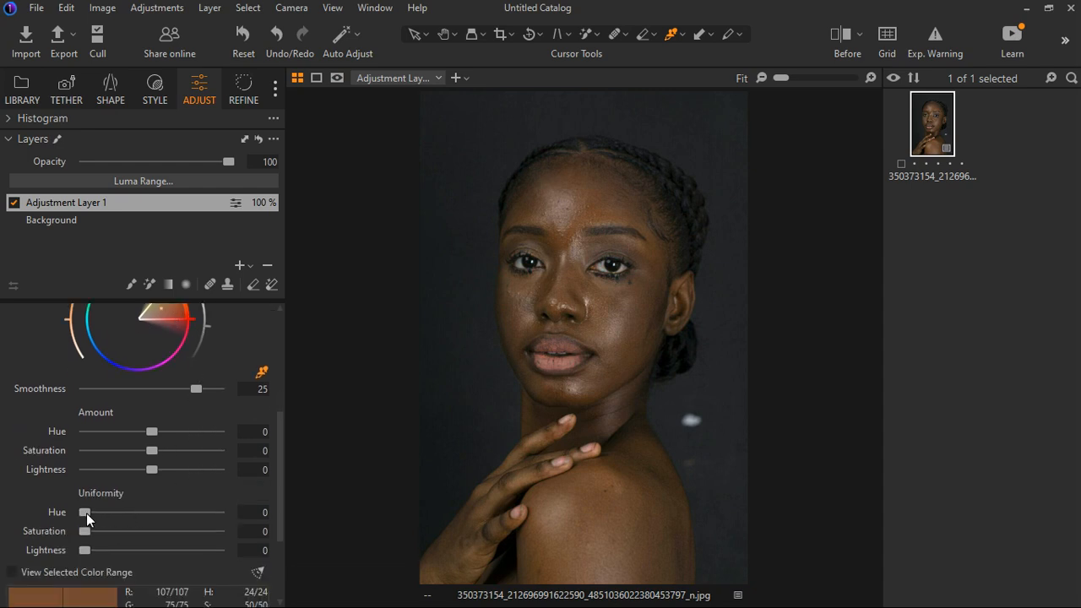
pyautogui.moveTo(86, 513); pyautogui.dragTo(171, 516)
pyautogui.press('m')
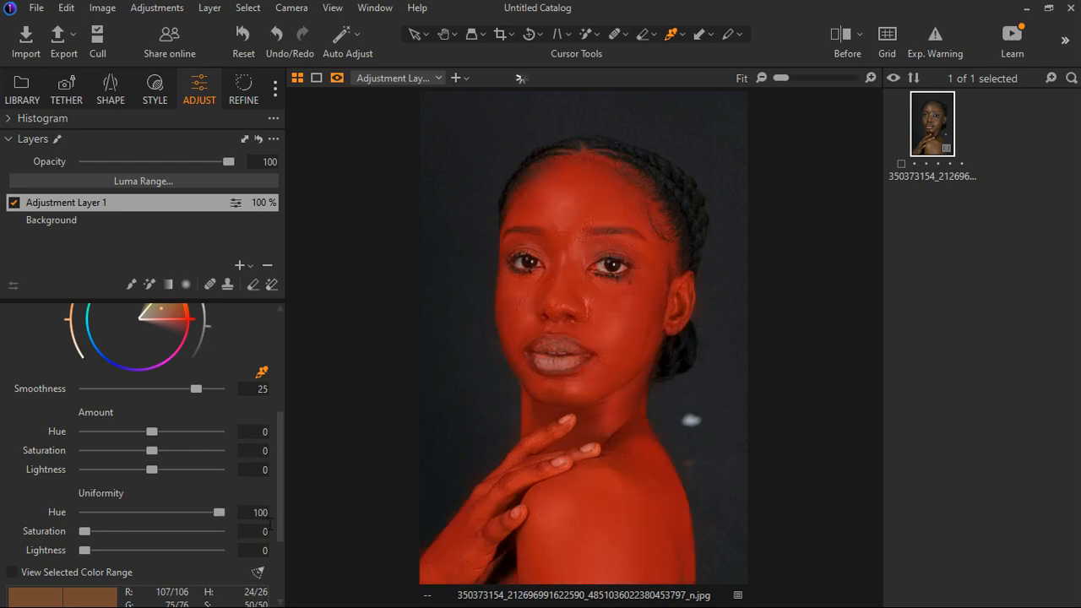
pyautogui.press('m')
pyautogui.moveTo(220, 513); pyautogui.dragTo(218, 513)
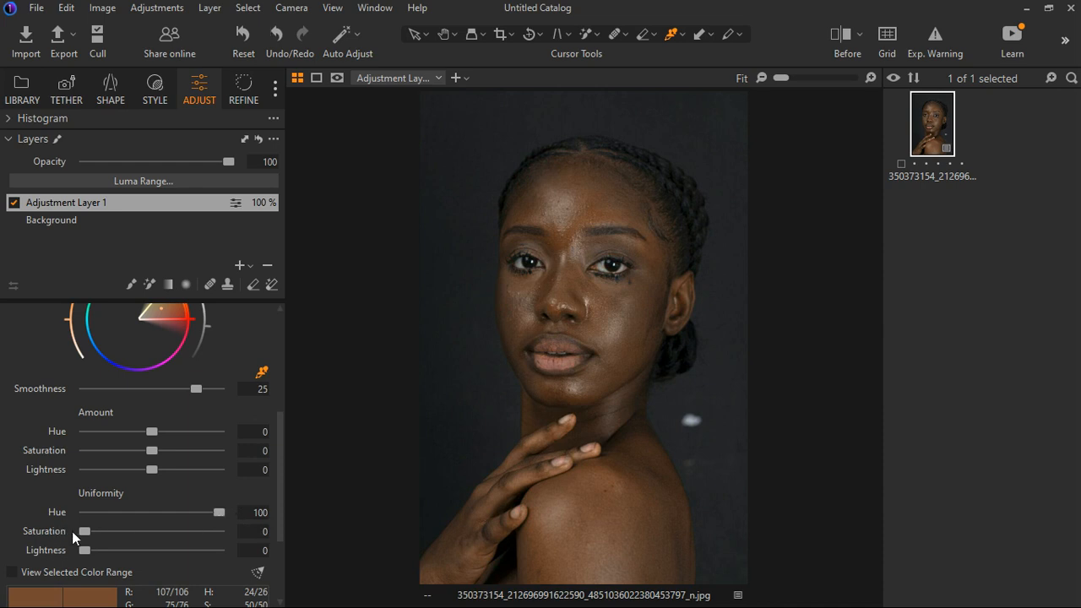
# - Set the skin tone's Uniformity Saturation to 100, Amount Hue to 2 and Amount Saturation to 8.5, leaving Uniformity Lightness at 0
pyautogui.moveTo(83, 532); pyautogui.dragTo(233, 532)
pyautogui.moveTo(105, 549); pyautogui.dragTo(35, 554)
pyautogui.moveTo(154, 431); pyautogui.dragTo(181, 431)
pyautogui.moveTo(154, 450); pyautogui.dragTo(169, 450)
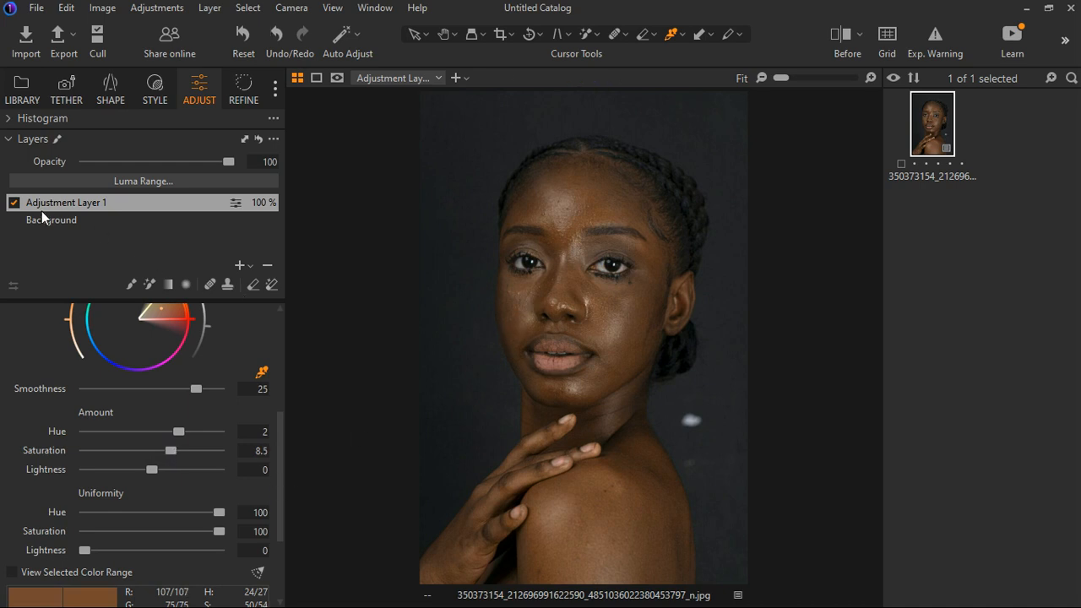
# - Compare the portrait with and without Adjustment Layer 1, sweeping the split before/after view across the image
pyautogui.click(14, 204)
pyautogui.click(14, 204)
pyautogui.click(848, 35)
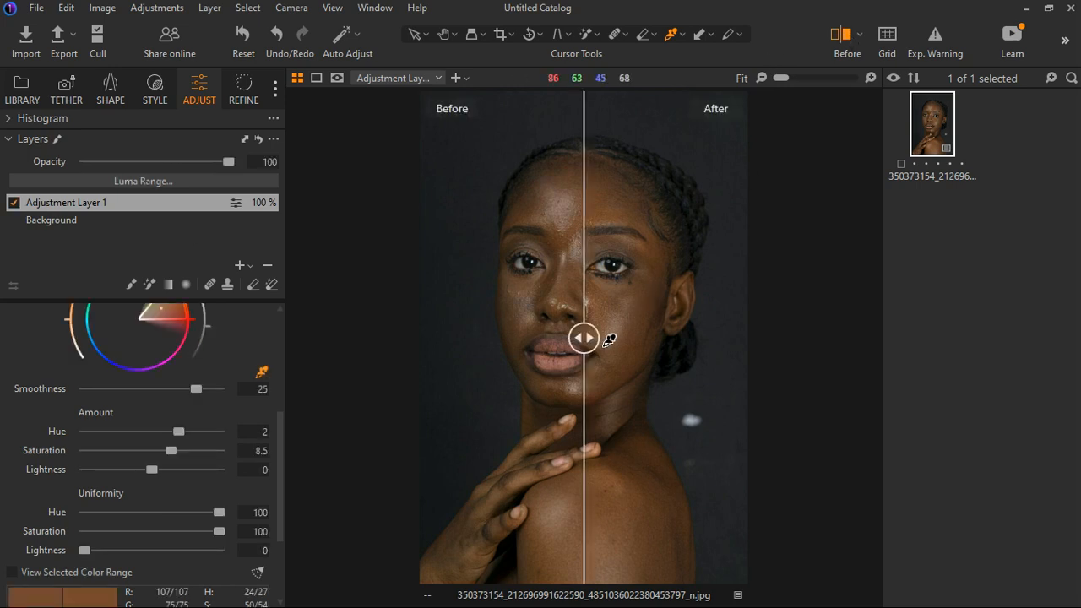
pyautogui.moveTo(597, 342); pyautogui.dragTo(347, 358)
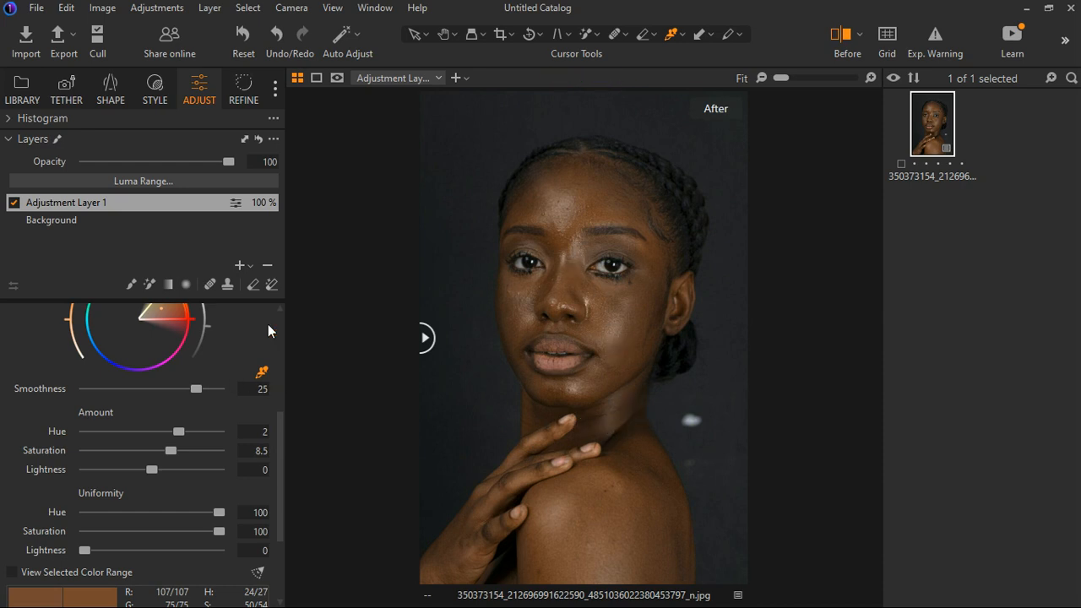
# - Add a second empty adjustment layer and turn off the before/after comparison
pyautogui.click(246, 264)
pyautogui.click(283, 280)
pyautogui.rightClick(486, 381)
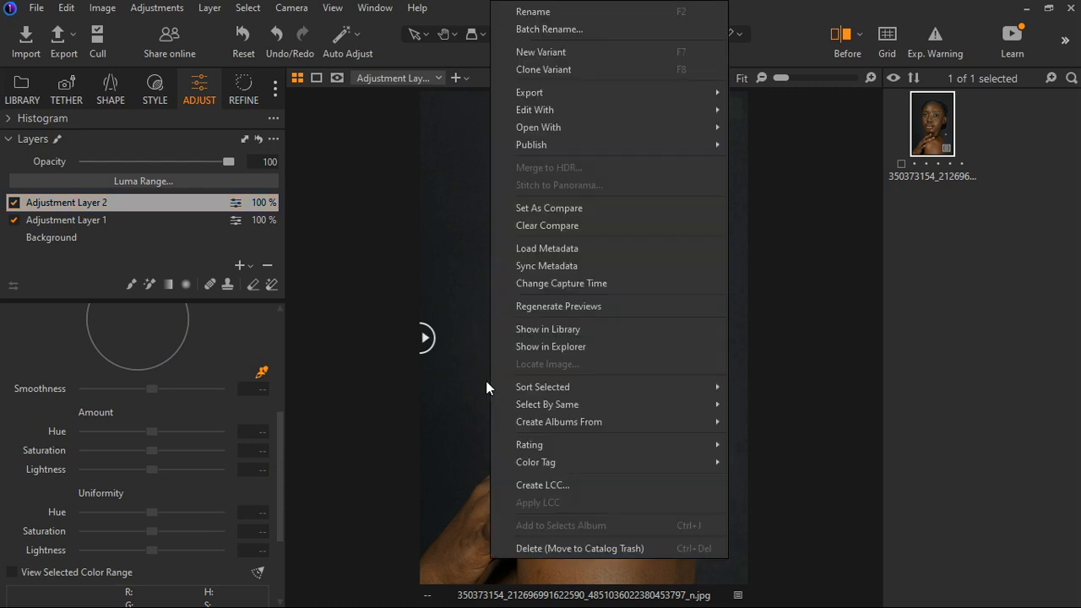
pyautogui.click(842, 36)
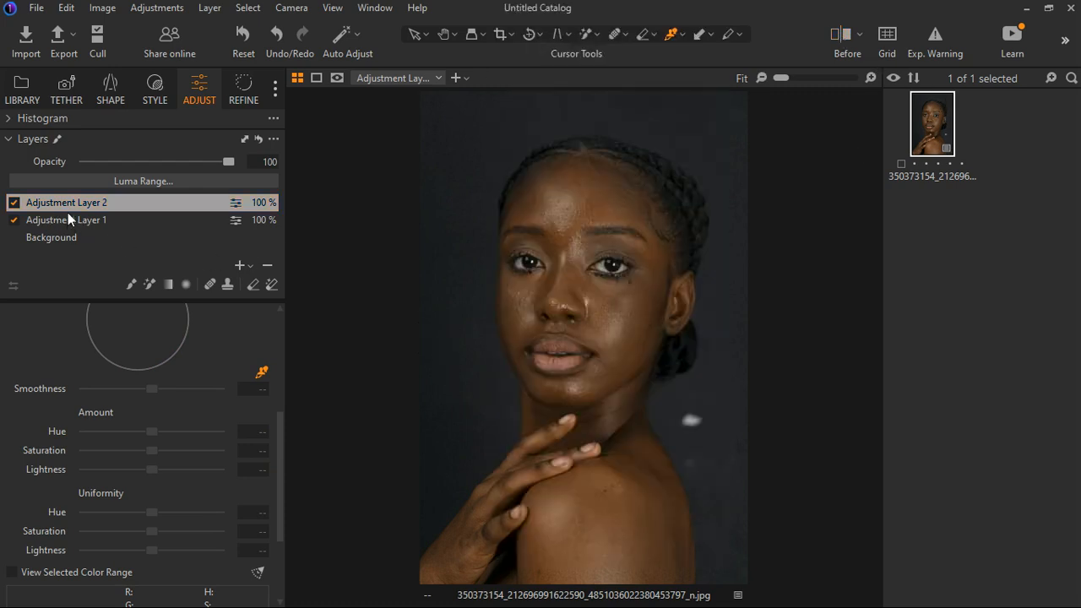
# - Increase the Magic Brush's Refine Edge and mask the skin on Adjustment Layer 2, ending with the mask overlay hidden
pyautogui.scroll(5, 180, 366)
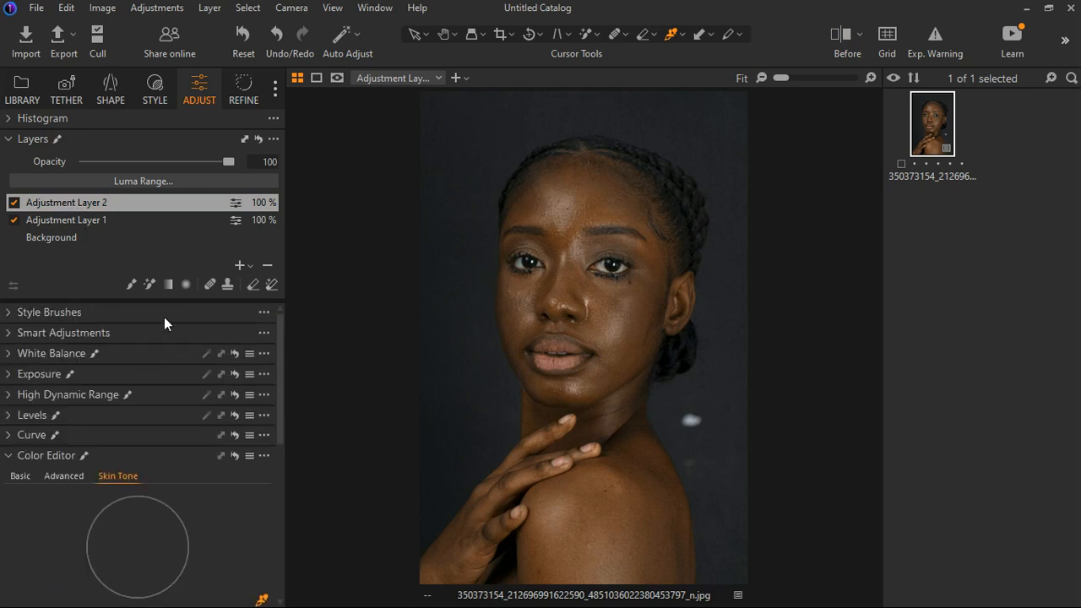
pyautogui.click(149, 284)
pyautogui.rightClick(457, 410)
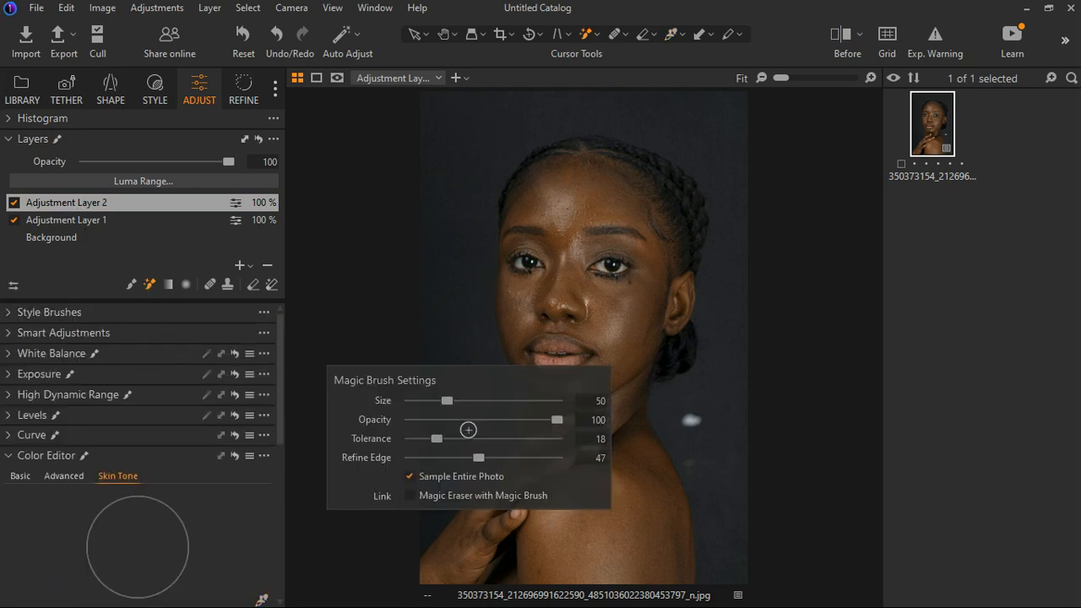
pyautogui.moveTo(478, 457); pyautogui.dragTo(498, 457)
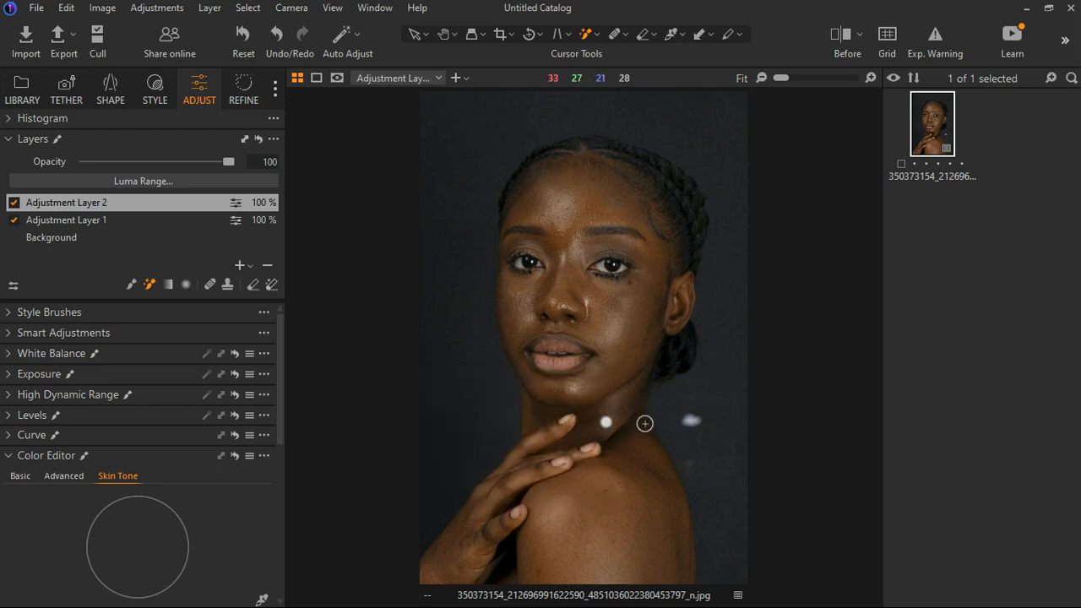
pyautogui.click(623, 405)
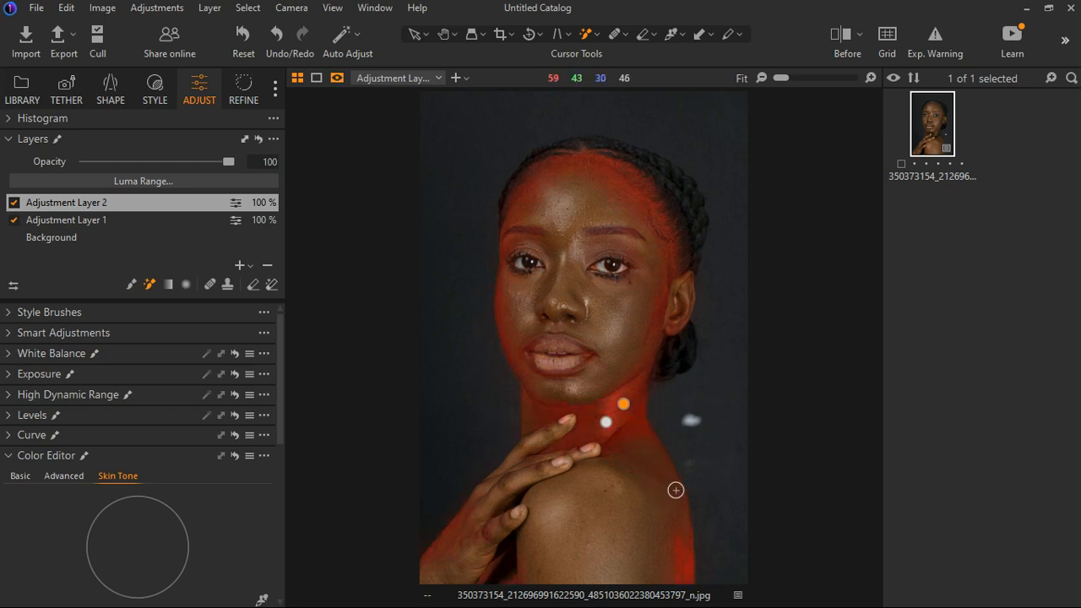
pyautogui.press('m')
pyautogui.press('m')
pyautogui.press('m')
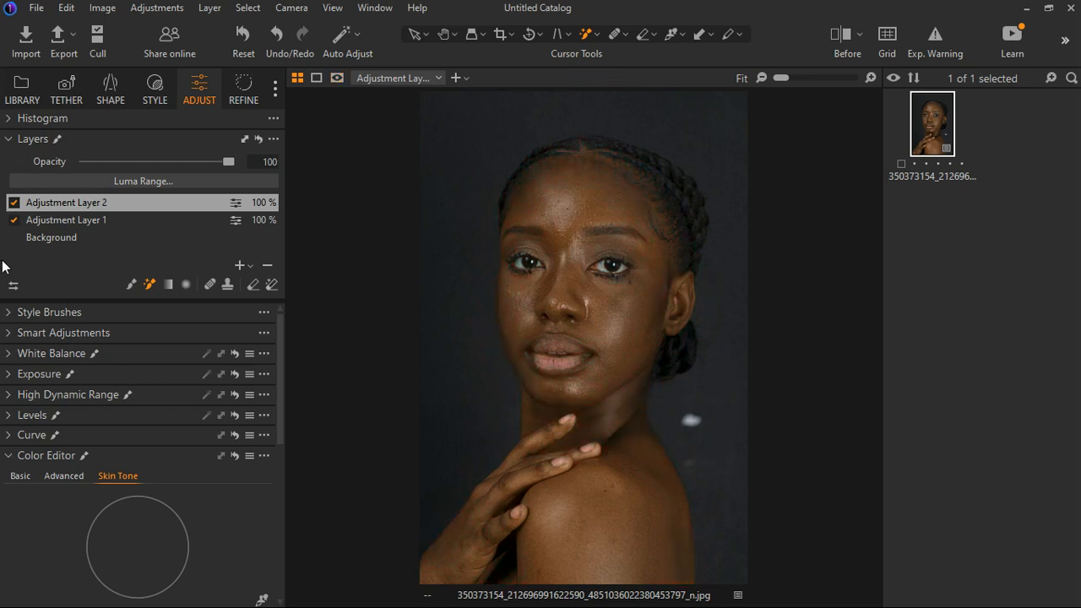
# - Set the High Dynamic Range Shadow of Adjustment Layer 2 to 16
pyautogui.click(10, 456)
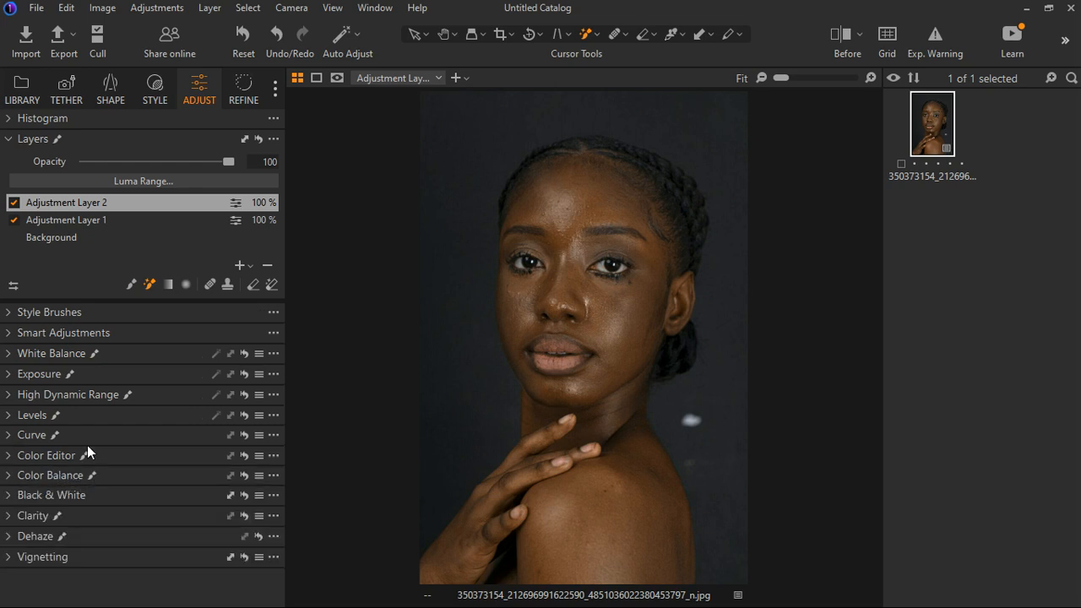
pyautogui.click(9, 139)
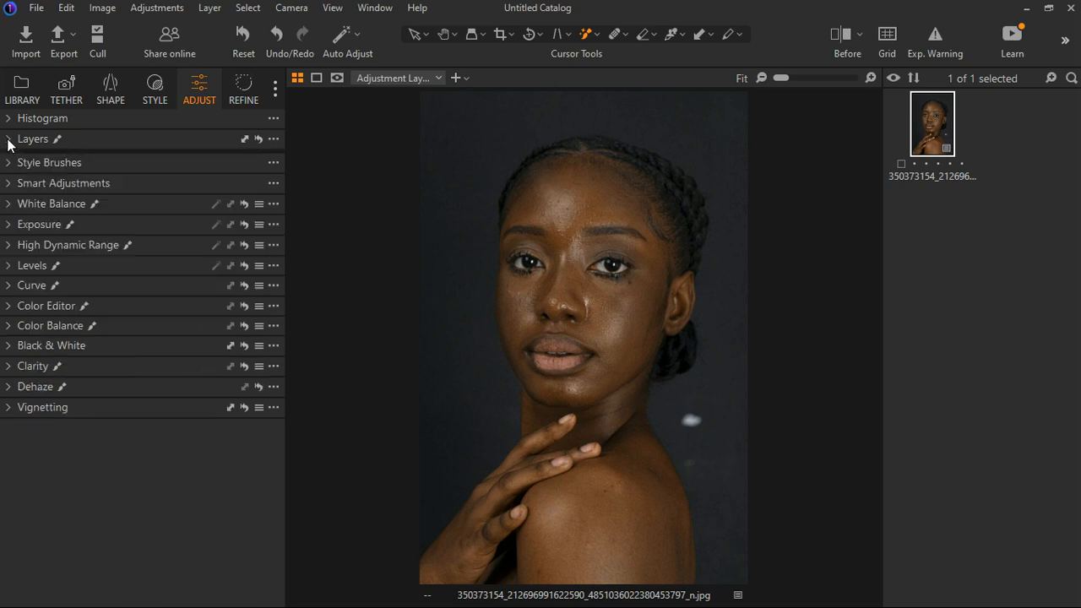
pyautogui.click(10, 224)
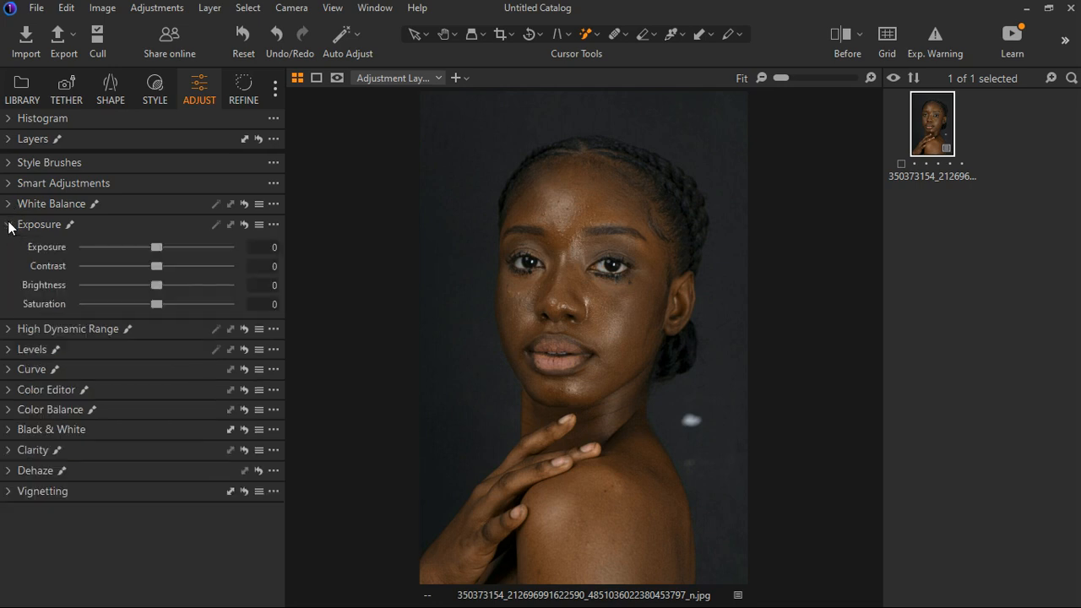
pyautogui.click(9, 329)
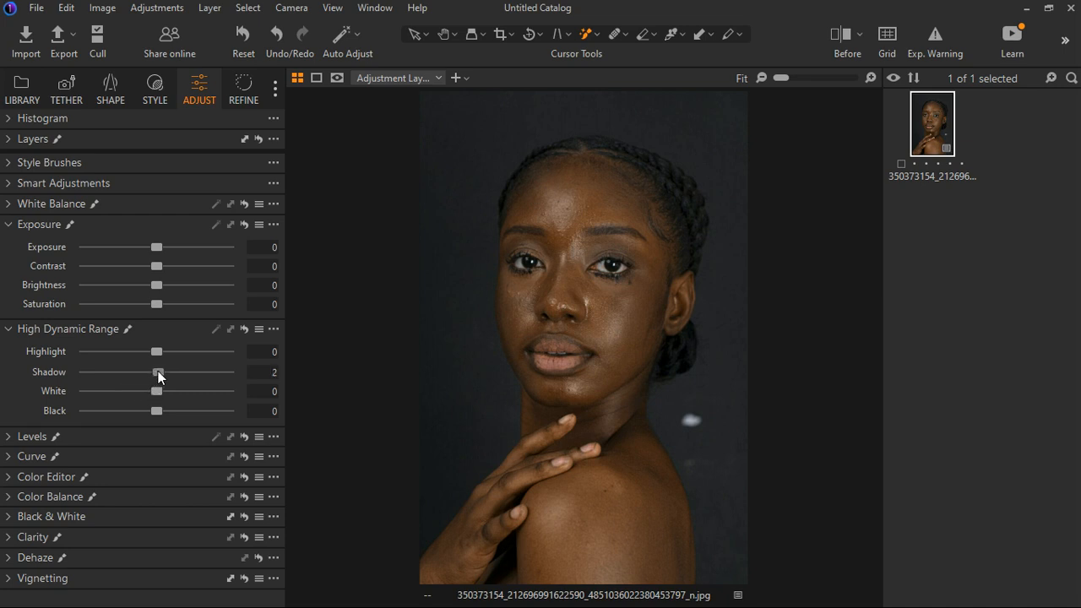
pyautogui.moveTo(159, 372); pyautogui.dragTo(167, 370)
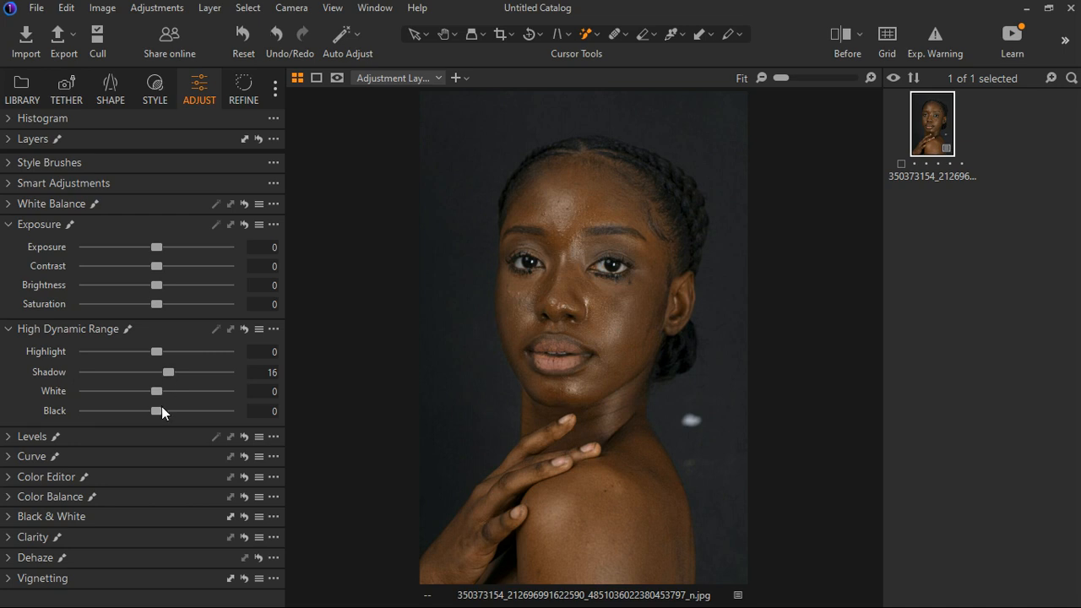
# - Set the High Dynamic Range Black to 15 and Shadow to 25 on Adjustment Layer 2, checking the effect by toggling the layer's visibility
pyautogui.moveTo(159, 412); pyautogui.dragTo(171, 409)
pyautogui.moveTo(172, 408); pyautogui.dragTo(176, 369)
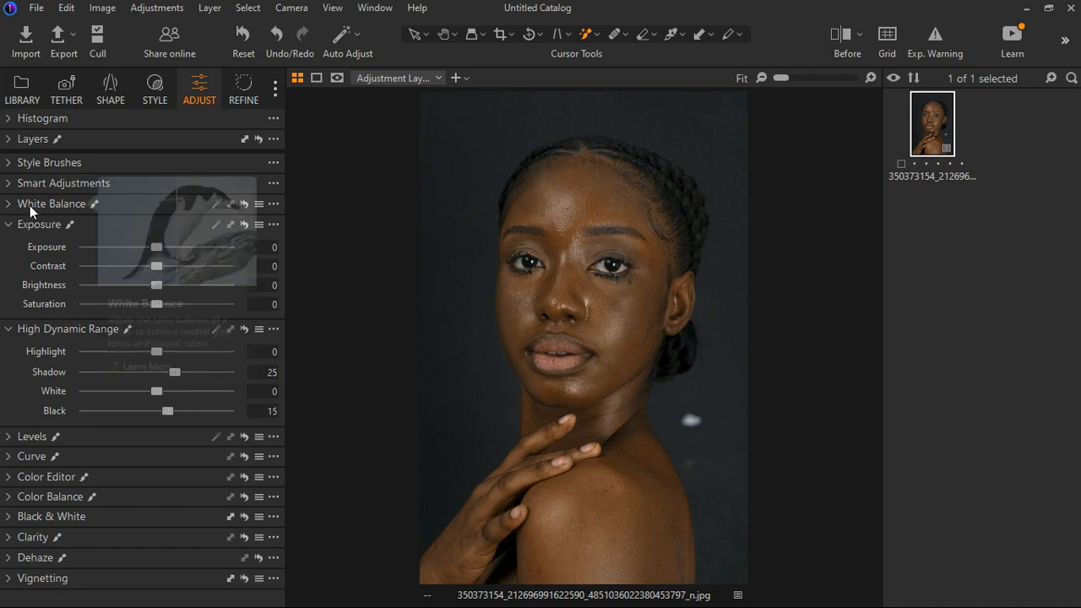
pyautogui.click(11, 139)
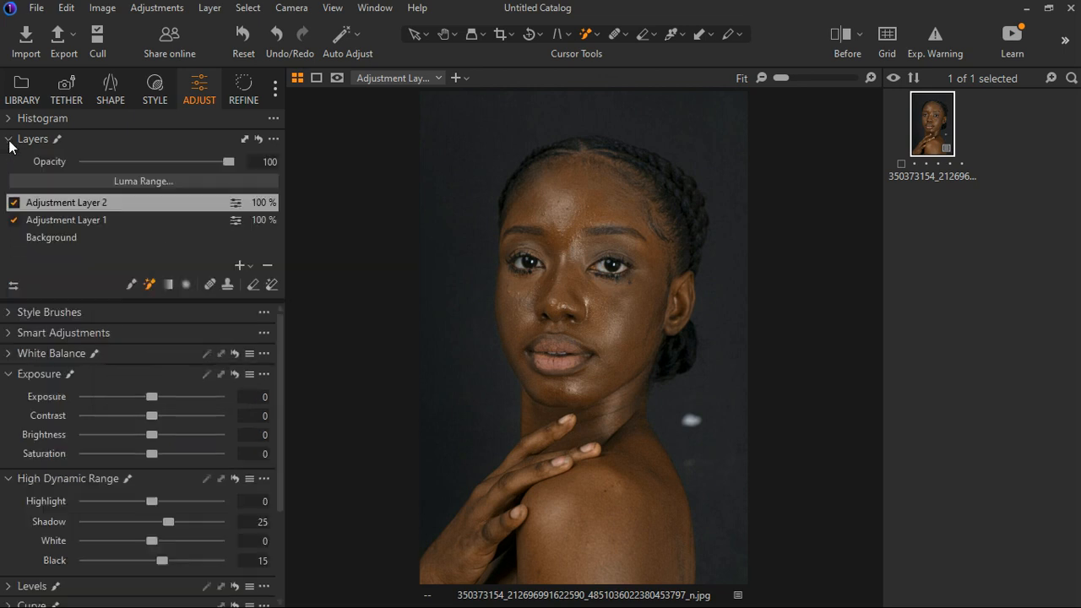
pyautogui.click(14, 203)
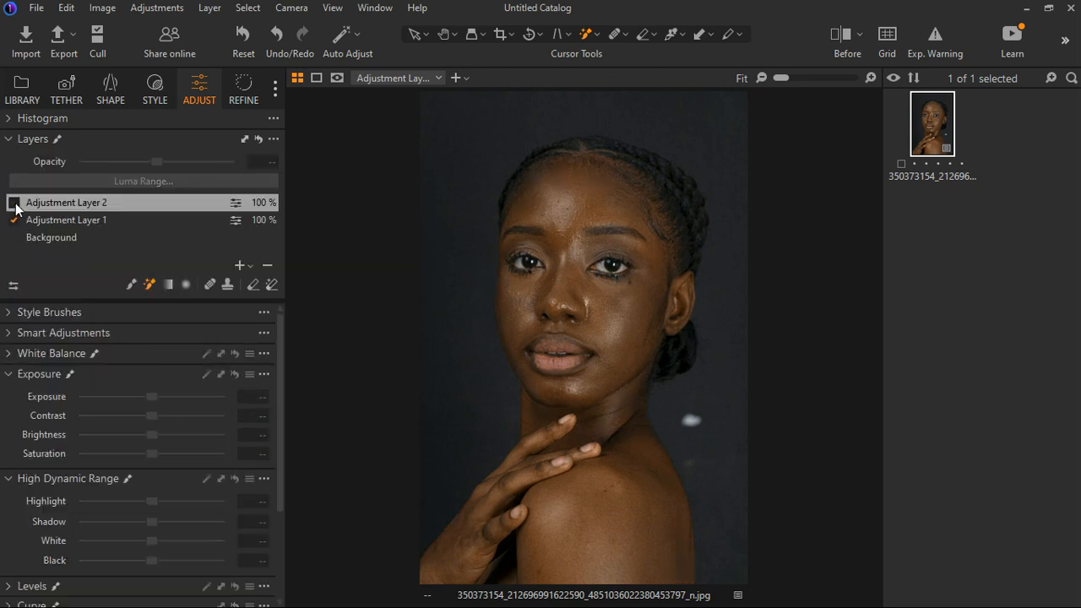
pyautogui.click(13, 202)
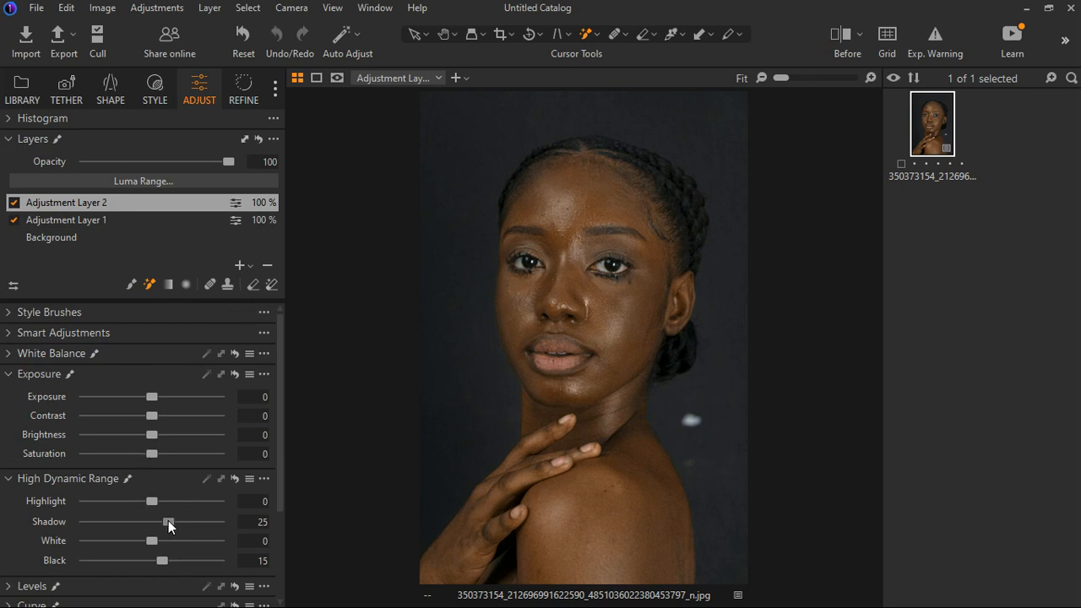
# - Set Adjustment Layer 2's Shadow to 17, Brightness to 4 and Saturation to 12, and compare the portrait before and after with the split view
pyautogui.moveTo(168, 521); pyautogui.dragTo(162, 520)
pyautogui.moveTo(152, 436); pyautogui.dragTo(160, 436)
pyautogui.moveTo(159, 430); pyautogui.dragTo(158, 430)
pyautogui.moveTo(155, 455); pyautogui.dragTo(161, 451)
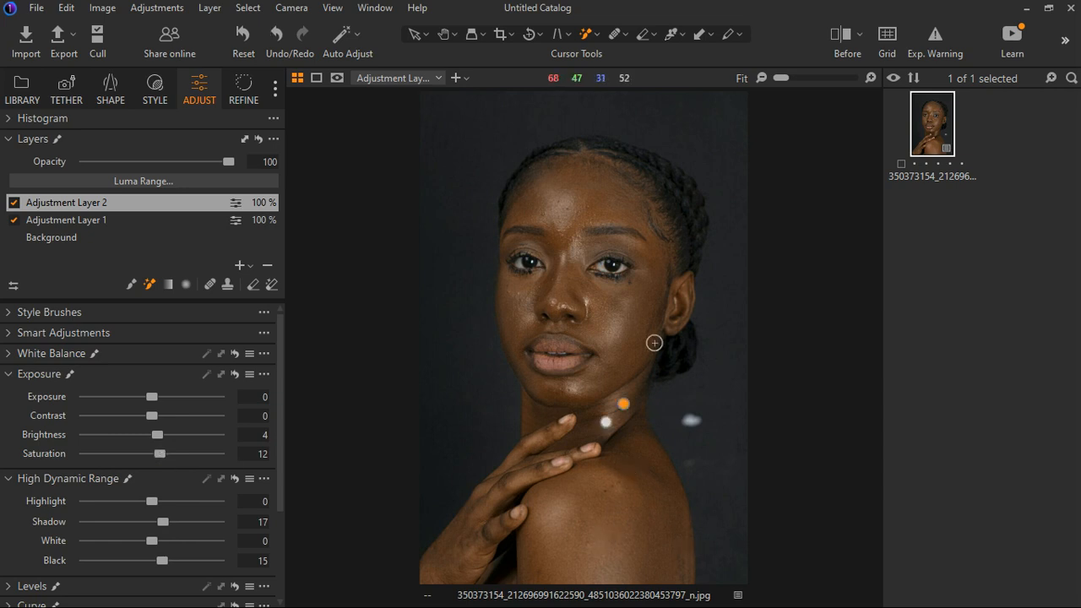
pyautogui.click(841, 35)
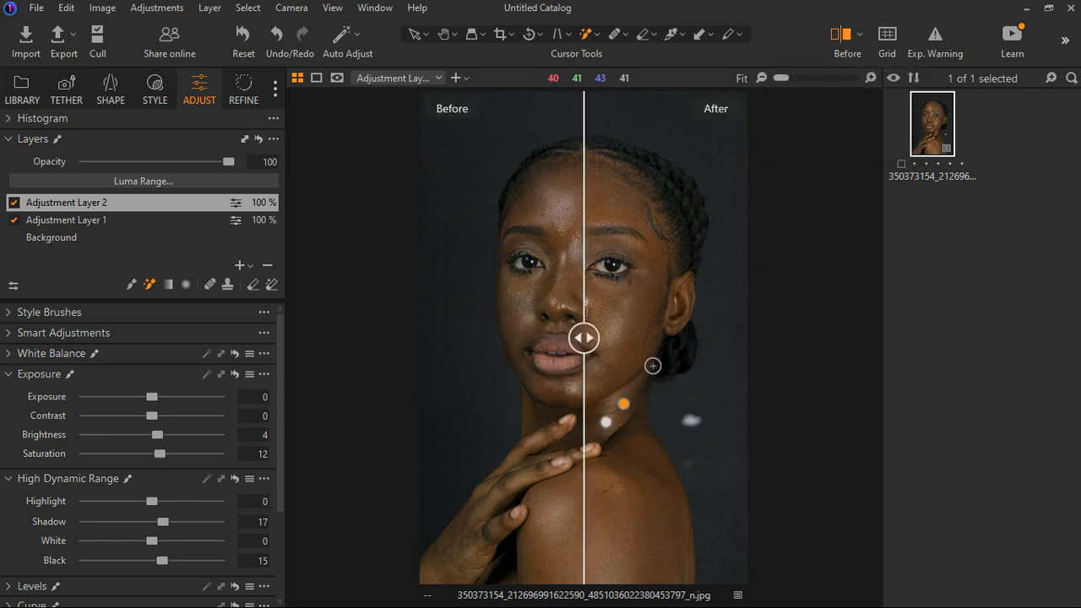
pyautogui.moveTo(584, 338); pyautogui.dragTo(384, 362)
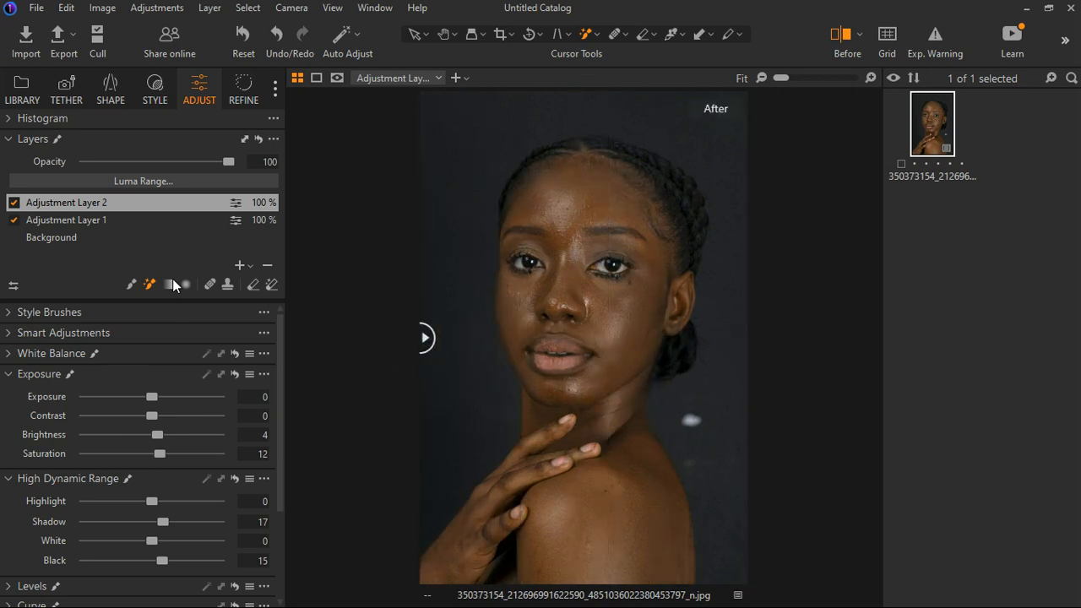
# - Add a third empty adjustment layer and turn off the before/after comparison
pyautogui.click(241, 265)
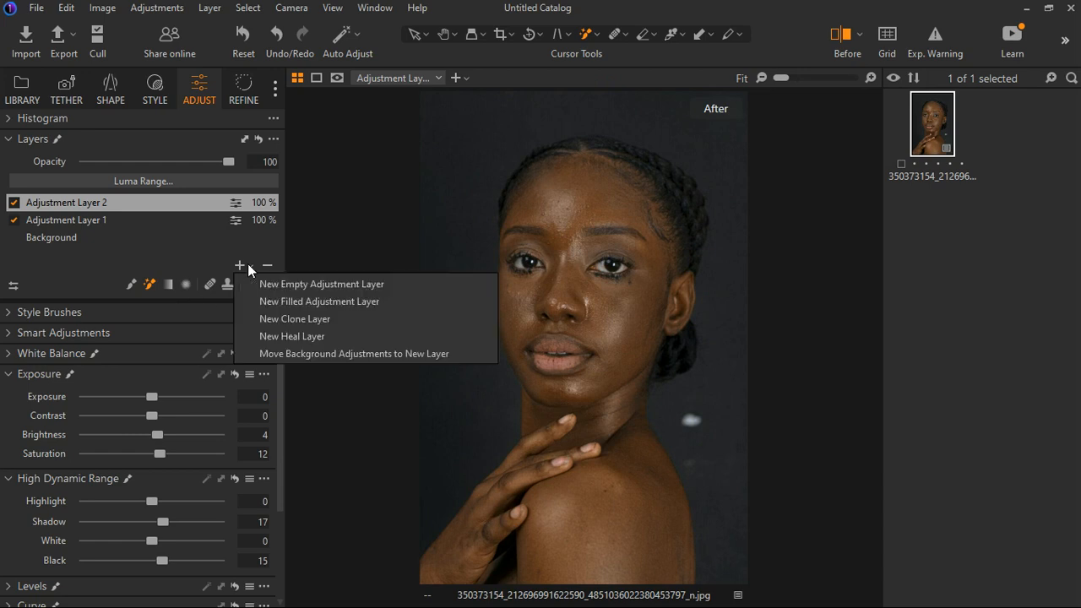
pyautogui.click(299, 285)
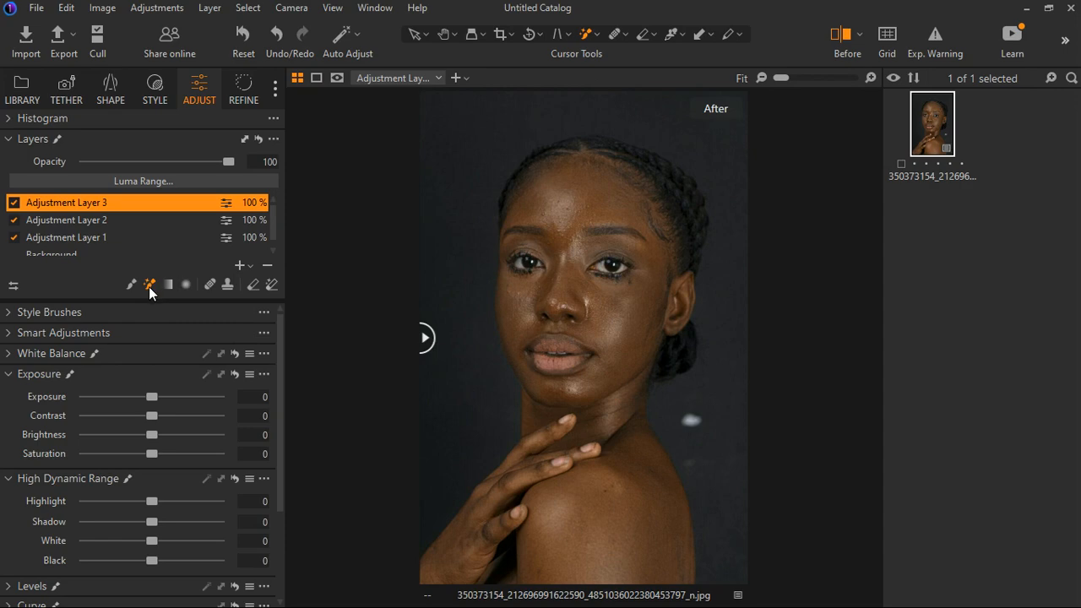
pyautogui.click(841, 35)
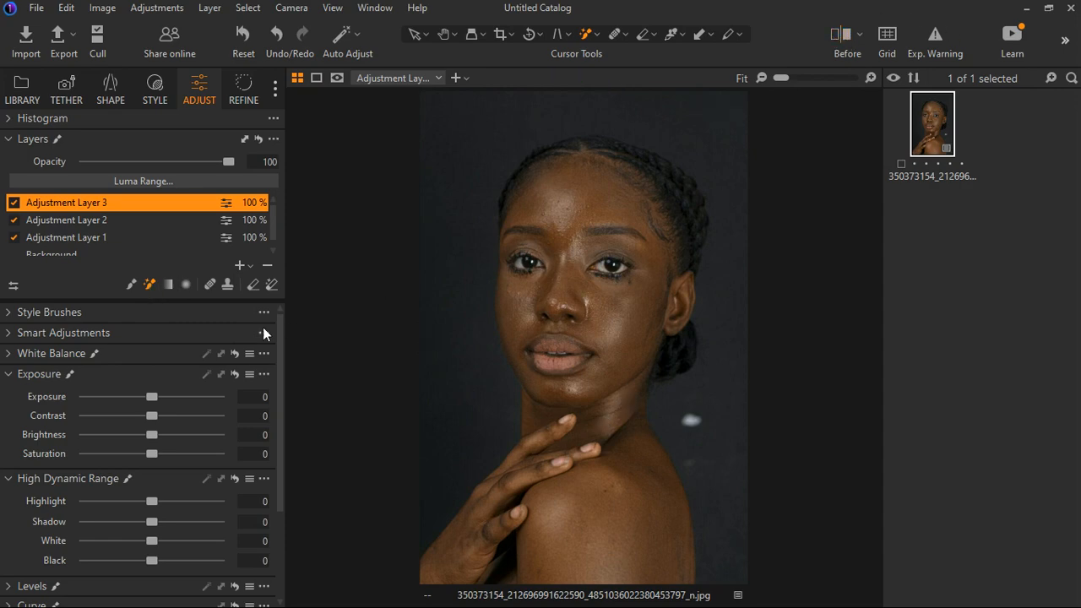
# - Shrink the mask brush to fit inside the eye and paint the right-hand eye of the portrait on Adjustment Layer 3
pyautogui.scroll(2, 617, 279)
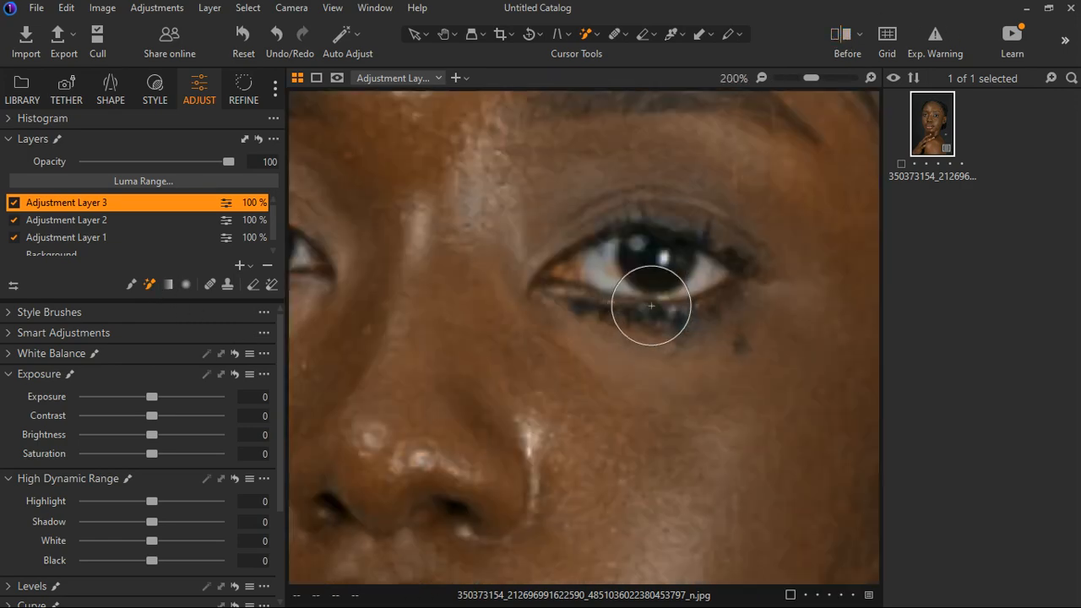
pyautogui.click(132, 284)
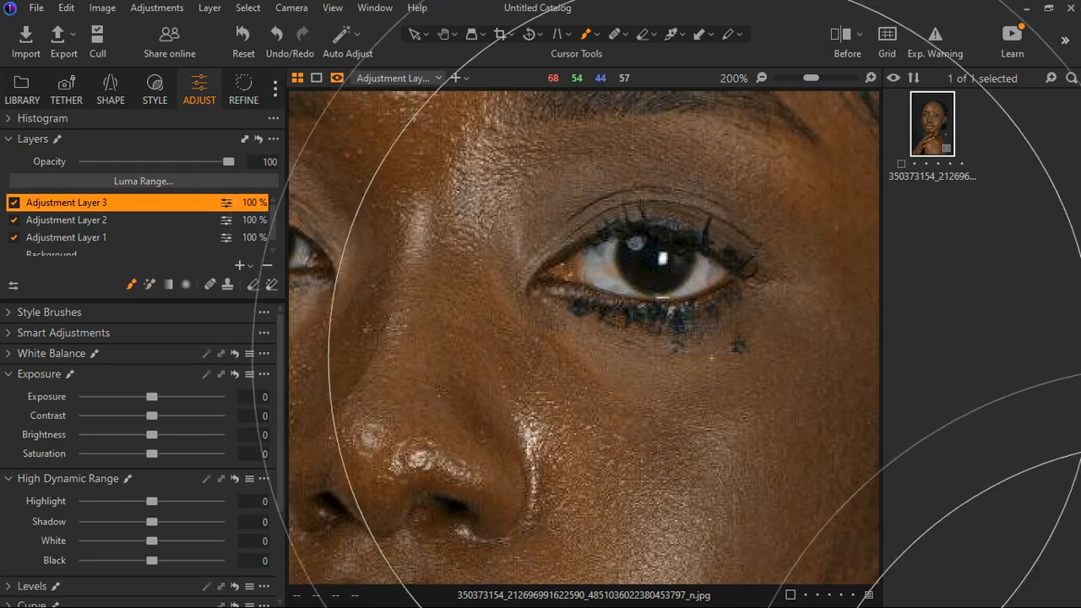
pyautogui.press('[')
pyautogui.press('[')
pyautogui.press('[')
pyautogui.press('[')
pyautogui.press('[')
pyautogui.press('[')
pyautogui.press('[')
pyautogui.press('[')
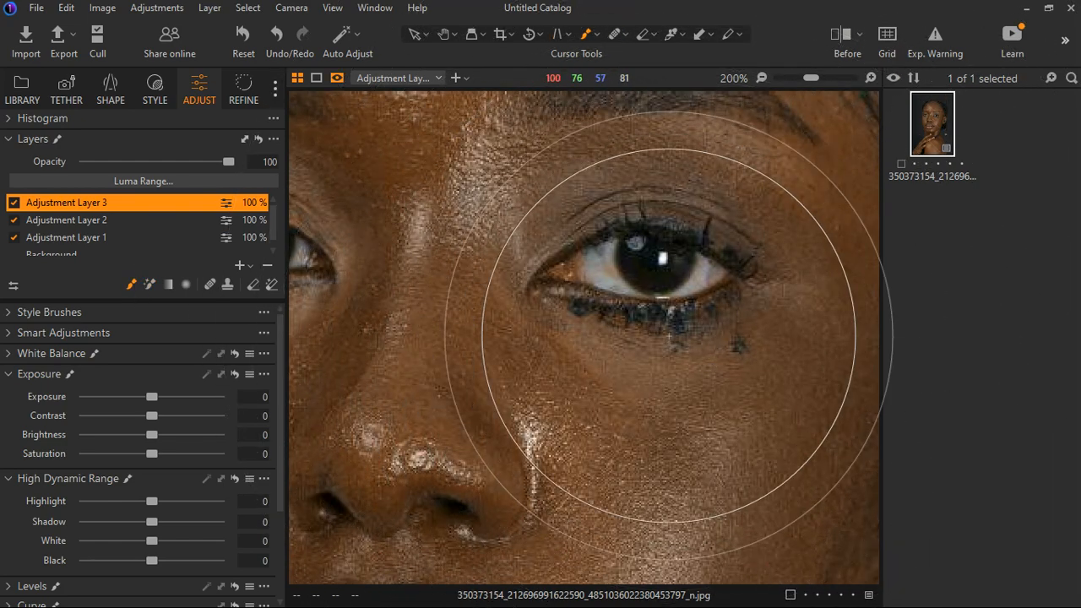
pyautogui.press('[')
pyautogui.press('[')
pyautogui.press('[')
pyautogui.press('[')
pyautogui.press('[')
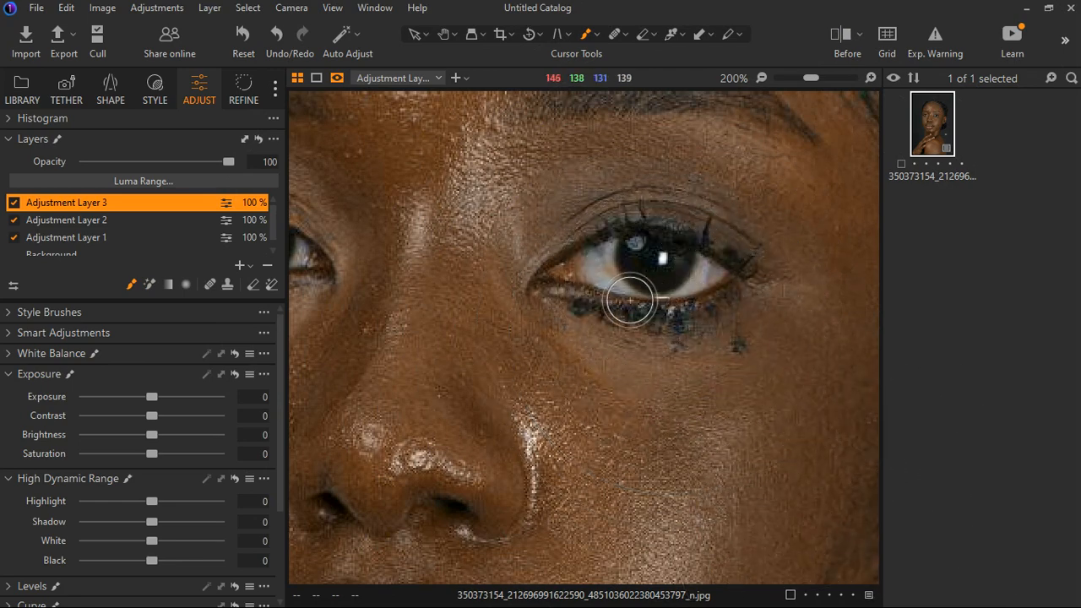
pyautogui.moveTo(601, 265)
pyautogui.mouseDown()
pyautogui.moveTo(626, 300)
pyautogui.moveTo(738, 309)
pyautogui.moveTo(639, 278)
pyautogui.moveTo(687, 306)
pyautogui.mouseUp()
pyautogui.scroll(-3, 688, 306)
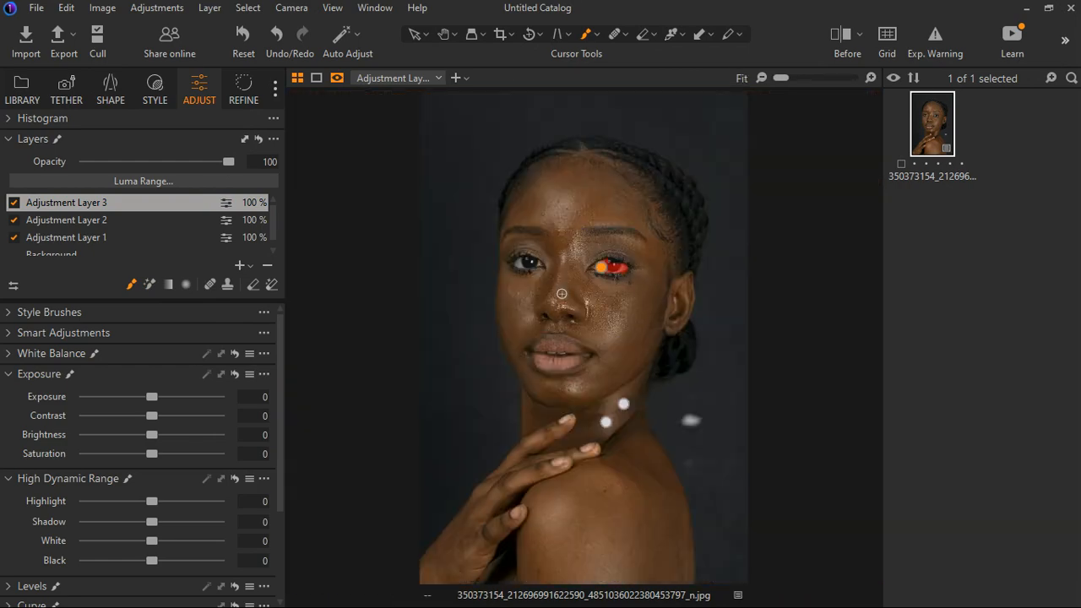
# - Paint the left-hand eye of the portrait into Adjustment Layer 3's mask and hide the mask overlay
pyautogui.scroll(3, 529, 284)
pyautogui.scroll(1, 517, 283)
pyautogui.scroll(-1, 507, 279)
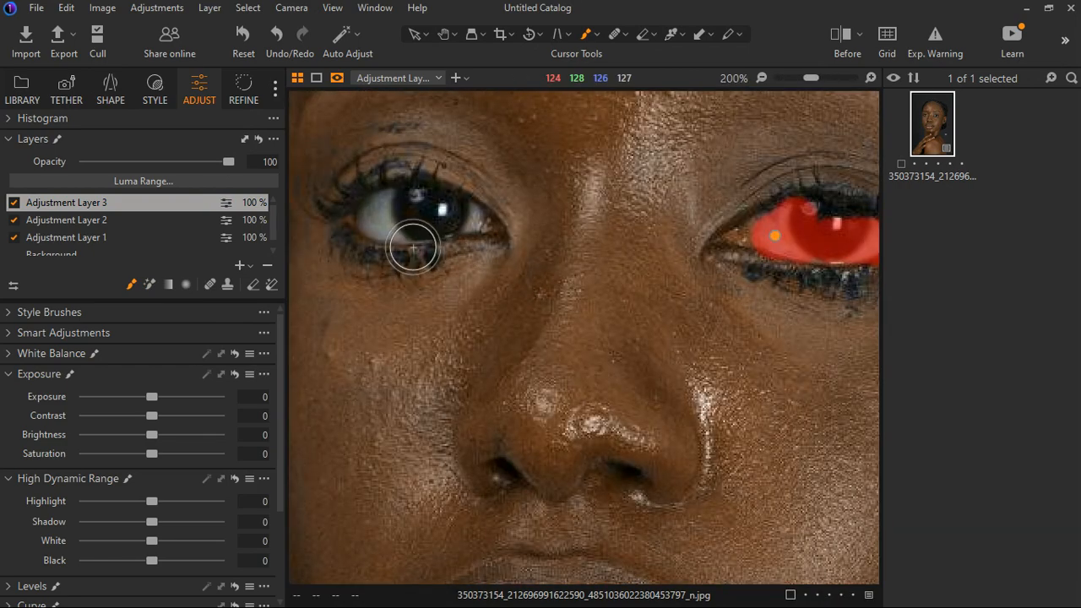
pyautogui.moveTo(385, 218)
pyautogui.mouseDown()
pyautogui.moveTo(408, 249)
pyautogui.moveTo(493, 249)
pyautogui.moveTo(450, 250)
pyautogui.moveTo(427, 244)
pyautogui.moveTo(430, 234)
pyautogui.moveTo(435, 245)
pyautogui.mouseUp()
pyautogui.scroll(-5, 478, 246)
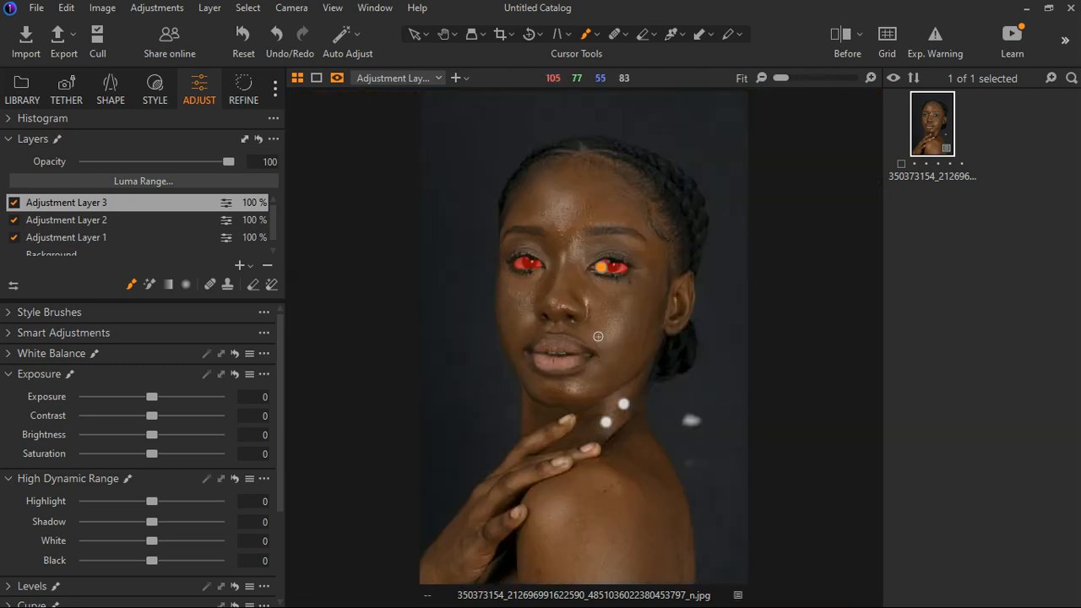
pyautogui.press('m')
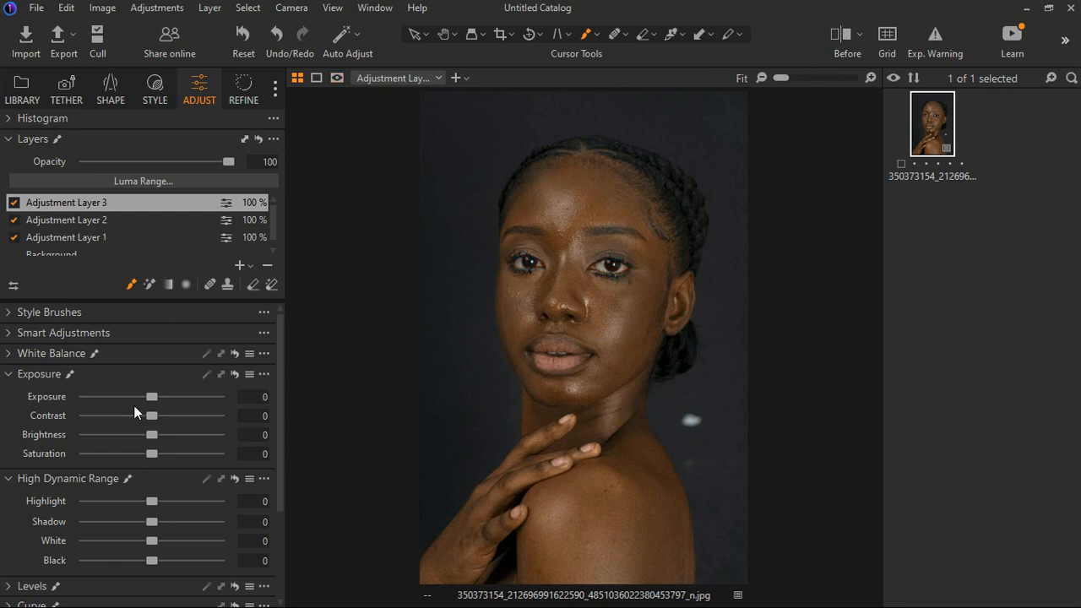
# - Set Adjustment Layer 3's Saturation to -89, Brightness to 3, Highlight to 14, White to 24 and Black to -13
pyautogui.scroll(-2, 134, 407)
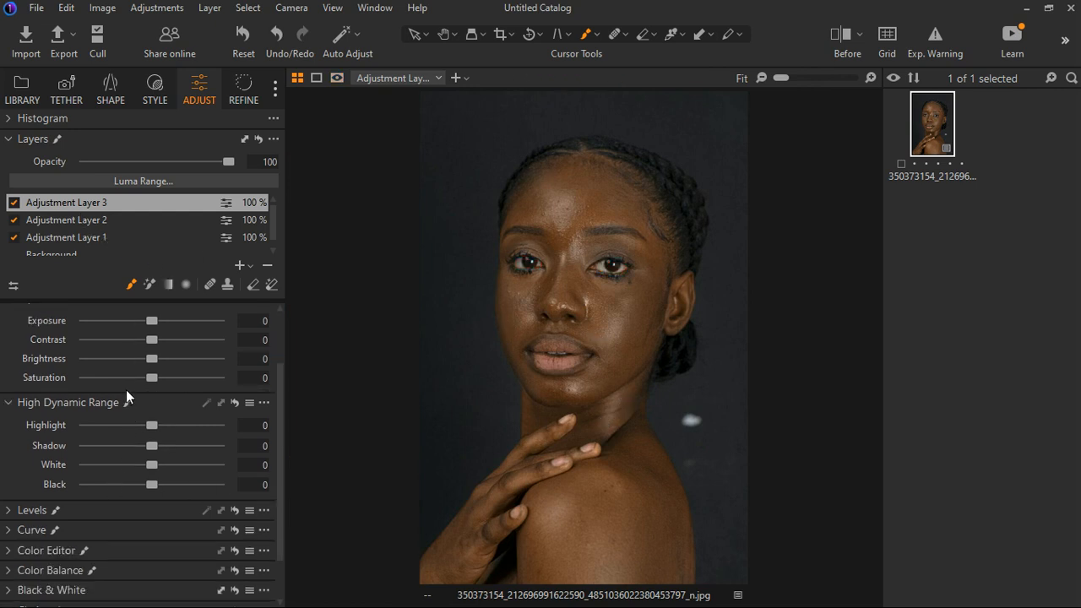
pyautogui.moveTo(150, 377); pyautogui.dragTo(95, 381)
pyautogui.moveTo(150, 427); pyautogui.dragTo(161, 426)
pyautogui.moveTo(151, 464); pyautogui.dragTo(169, 464)
pyautogui.moveTo(152, 485); pyautogui.dragTo(143, 485)
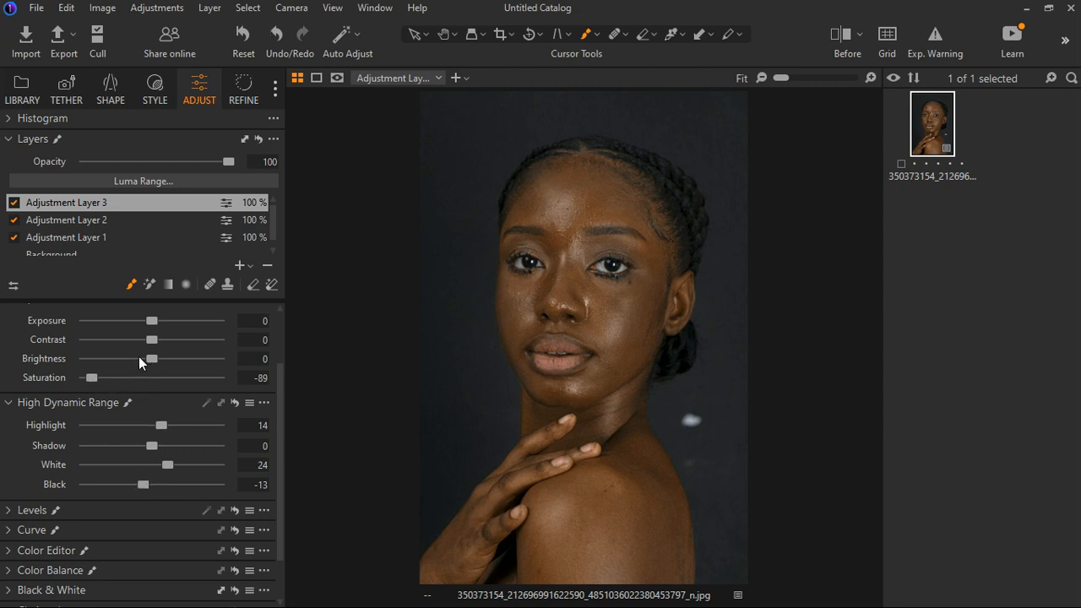
pyautogui.moveTo(151, 356); pyautogui.dragTo(156, 357)
# - Compare the portrait with the split before/after view and by toggling Adjustment Layer 2 off and on
pyautogui.click(837, 35)
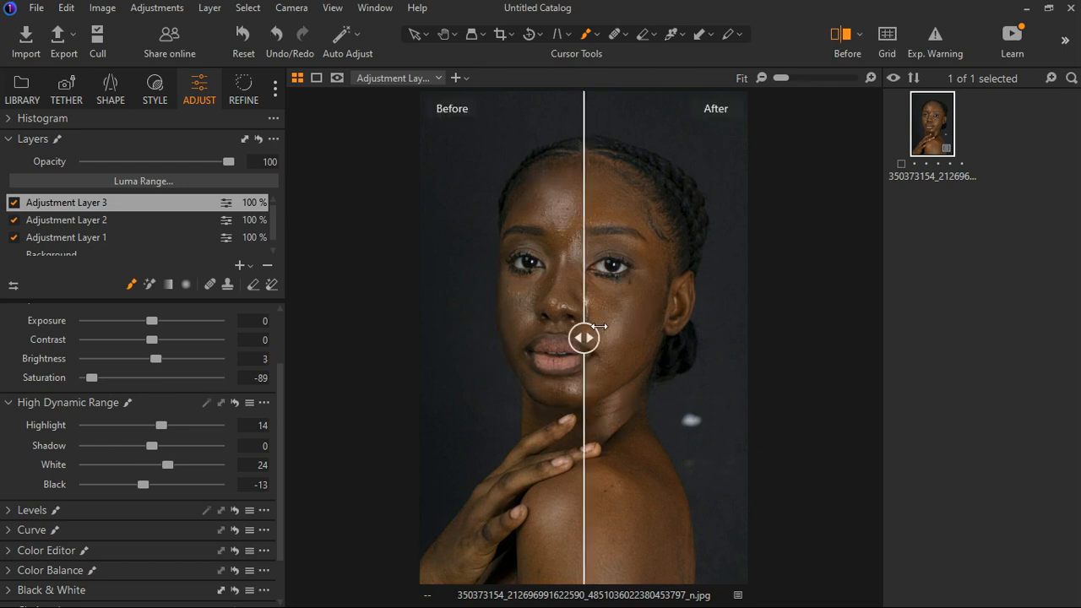
pyautogui.moveTo(582, 335); pyautogui.dragTo(397, 383)
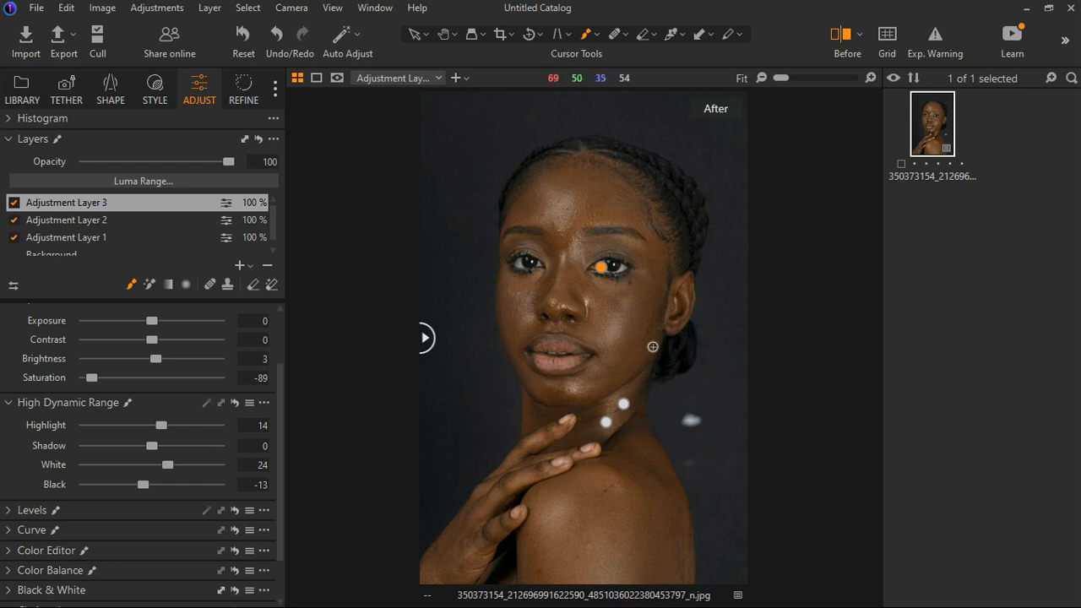
pyautogui.click(13, 221)
pyautogui.click(14, 220)
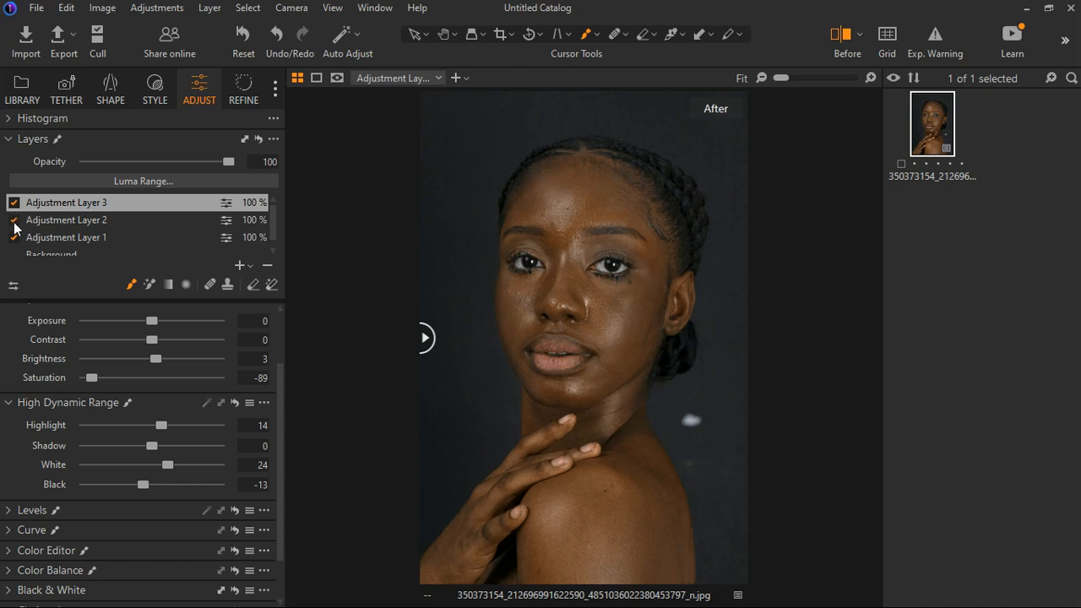
pyautogui.click(14, 220)
pyautogui.click(14, 220)
# - Apply a Luma Range to Adjustment Layer 2 limited to the darker tones, starting at 26 with upper falloff 118, and check it by toggling the layer
pyautogui.click(116, 220)
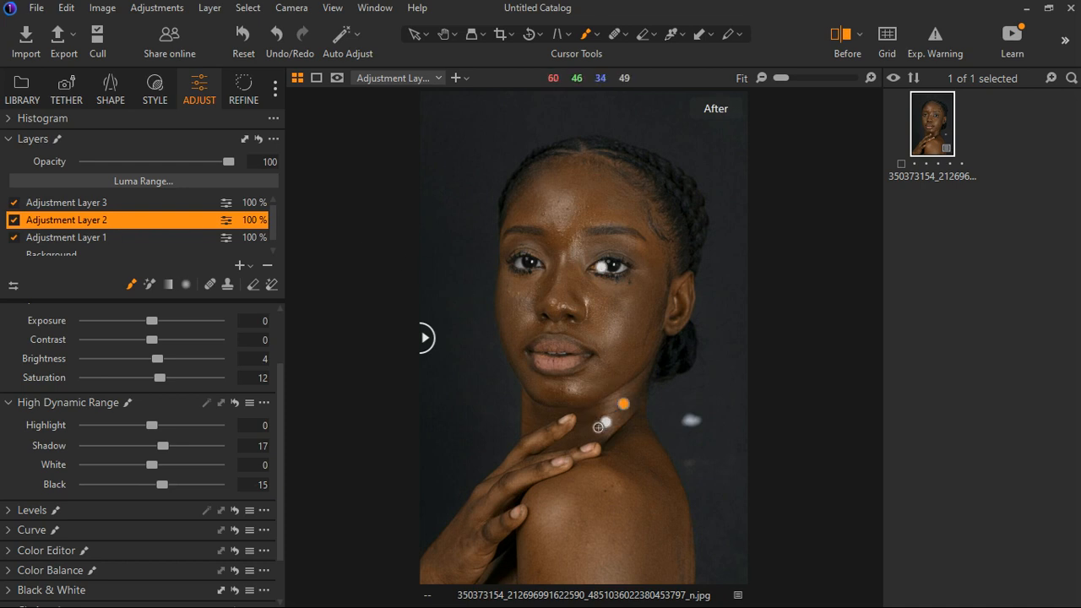
pyautogui.click(134, 178)
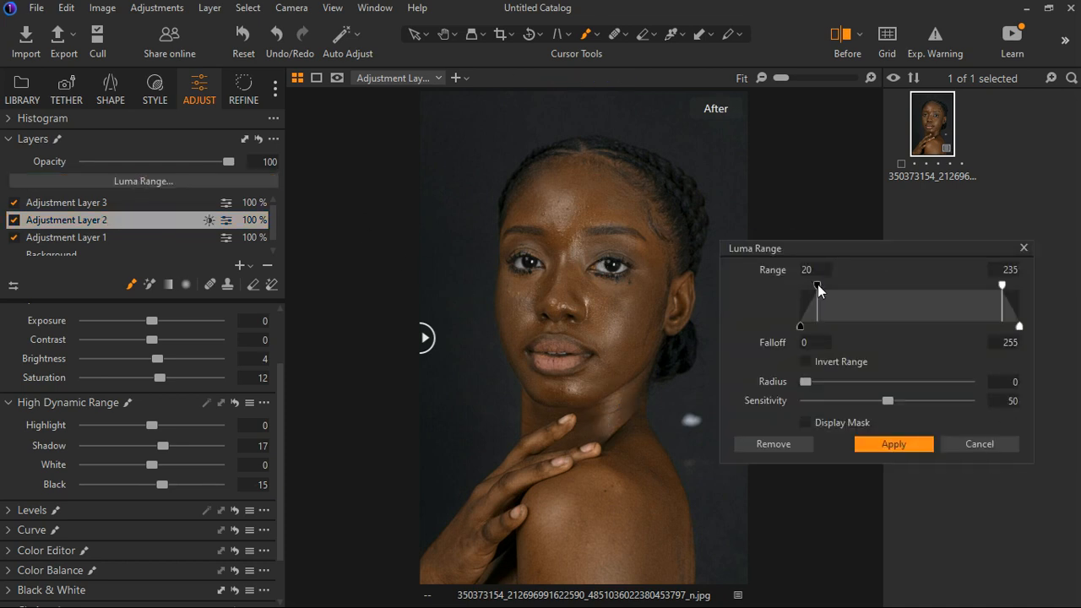
pyautogui.moveTo(818, 285)
pyautogui.mouseDown()
pyautogui.moveTo(929, 274)
pyautogui.moveTo(777, 279)
pyautogui.moveTo(822, 287)
pyautogui.mouseUp()
pyautogui.moveTo(1003, 285); pyautogui.dragTo(903, 328)
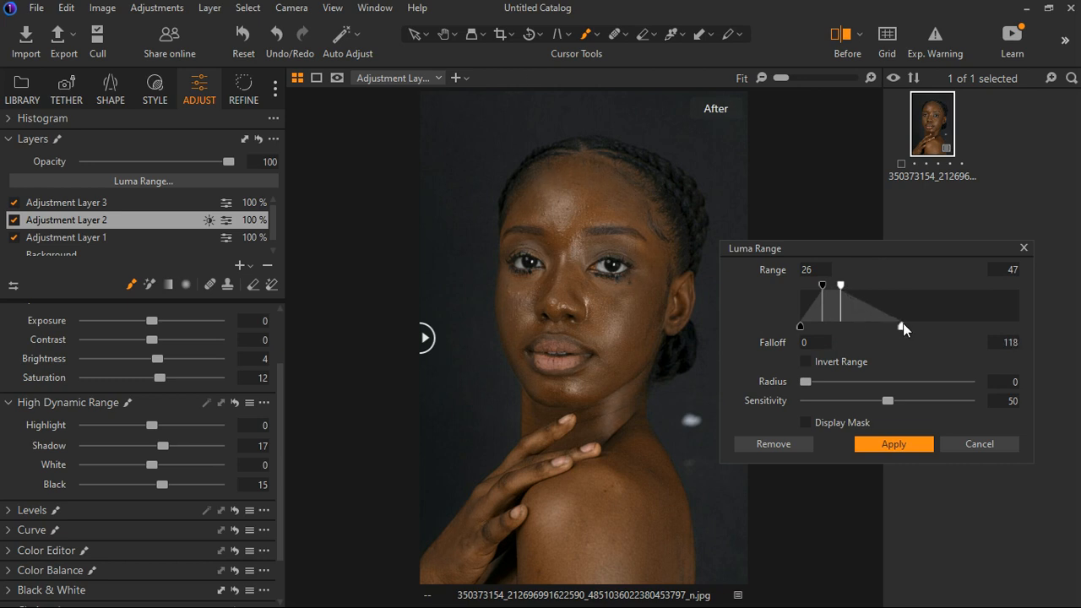
pyautogui.moveTo(845, 287)
pyautogui.mouseDown()
pyautogui.moveTo(890, 286)
pyautogui.moveTo(849, 288)
pyautogui.mouseUp()
pyautogui.click(911, 443)
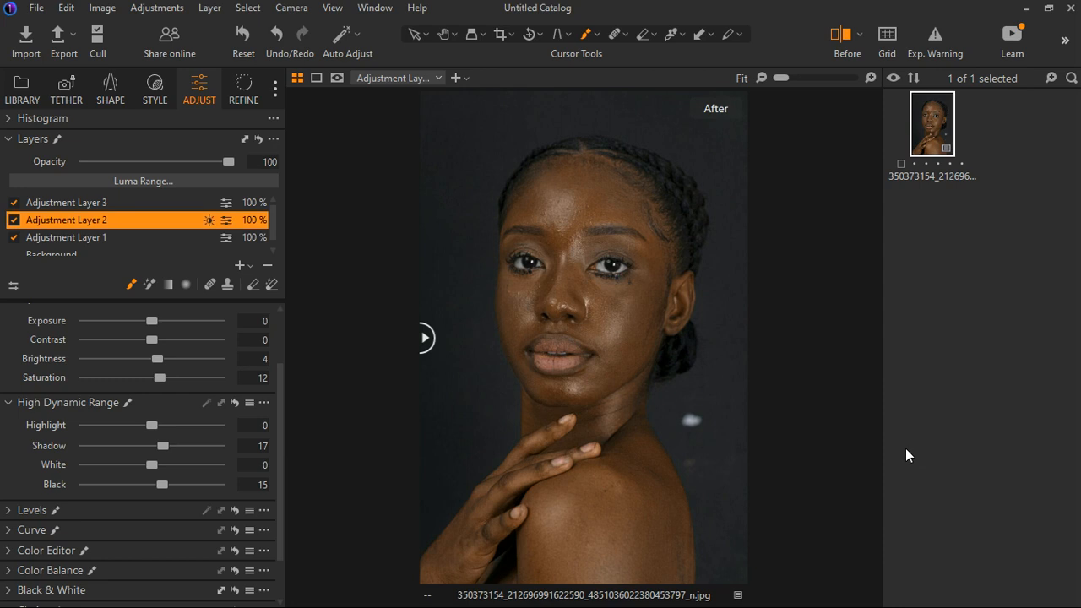
pyautogui.click(14, 220)
pyautogui.click(15, 221)
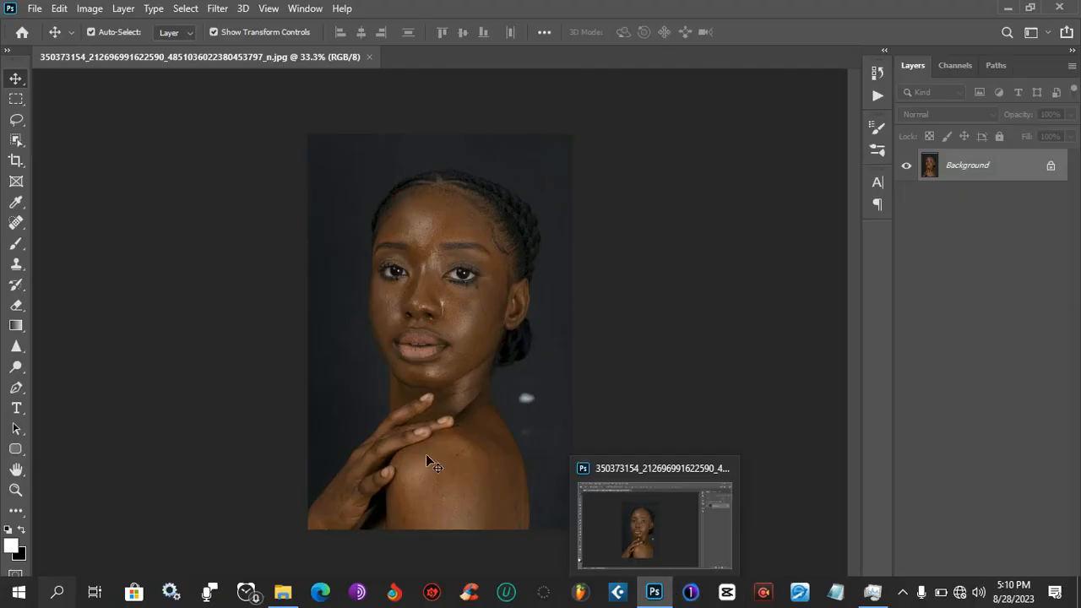
# - In Photoshop, duplicate the portrait's Background layer and then duplicate that copy
pyautogui.scroll(-3, 393, 269)
pyautogui.scroll(8, 418, 338)
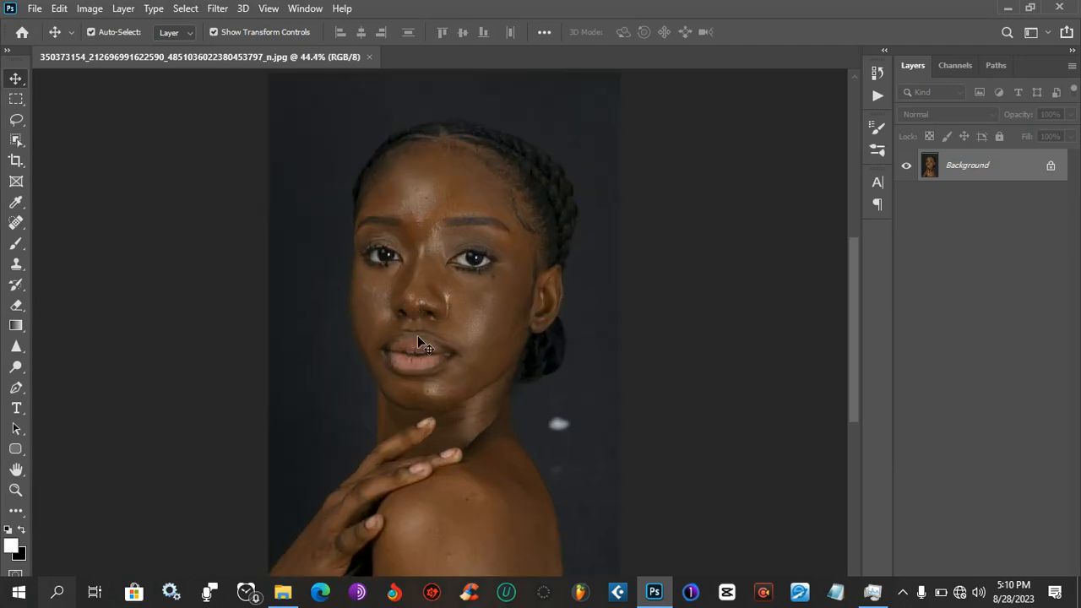
pyautogui.scroll(-3, 419, 338)
pyautogui.scroll(2, 423, 336)
pyautogui.scroll(-3, 423, 337)
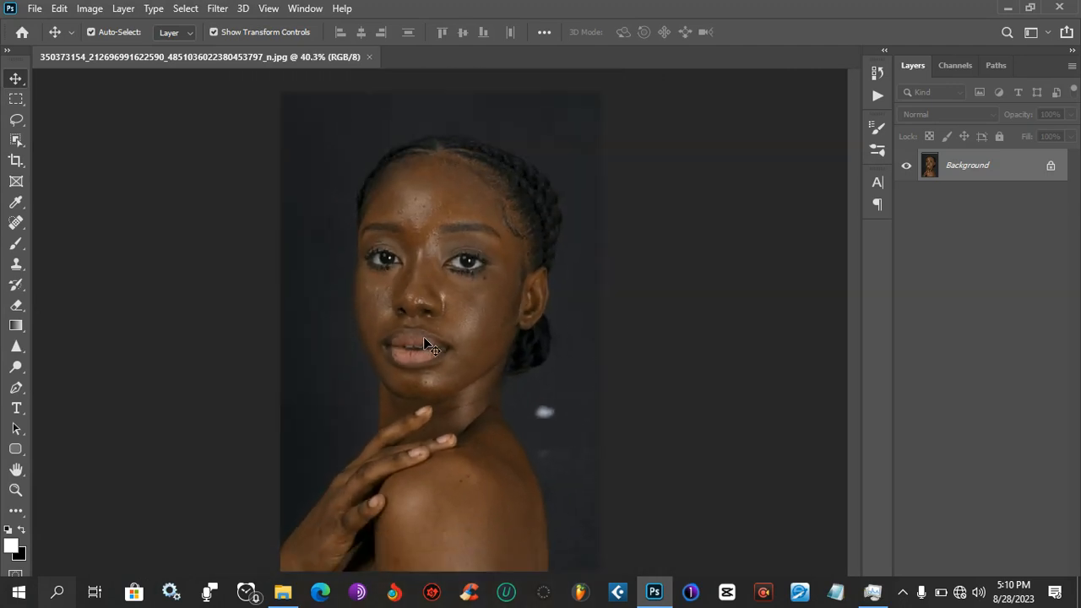
pyautogui.scroll(1, 426, 350)
pyautogui.scroll(1, 427, 350)
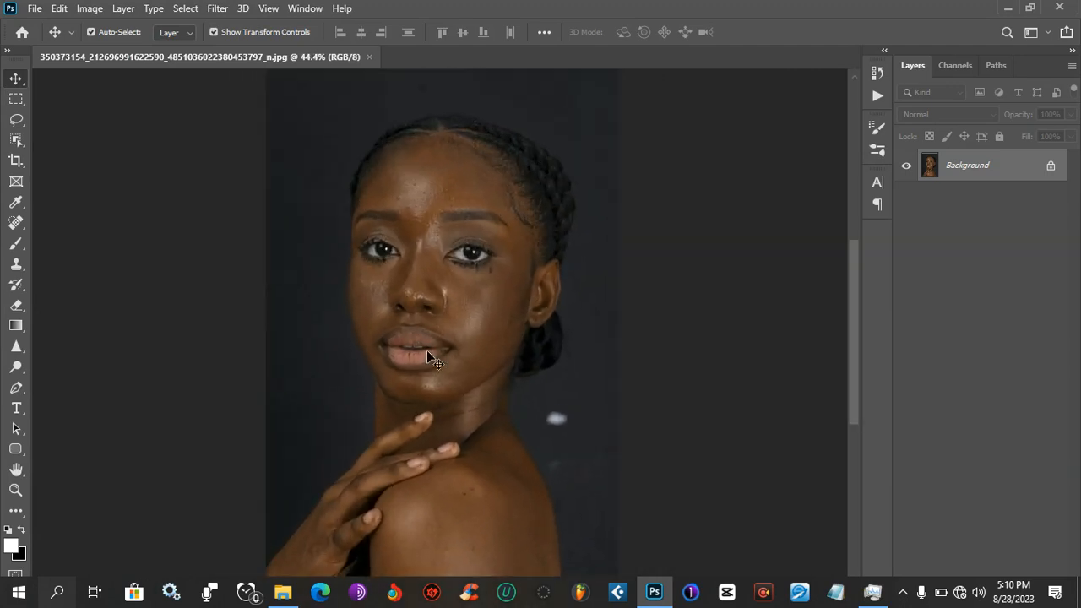
pyautogui.hotkey('ctrl', 'j')
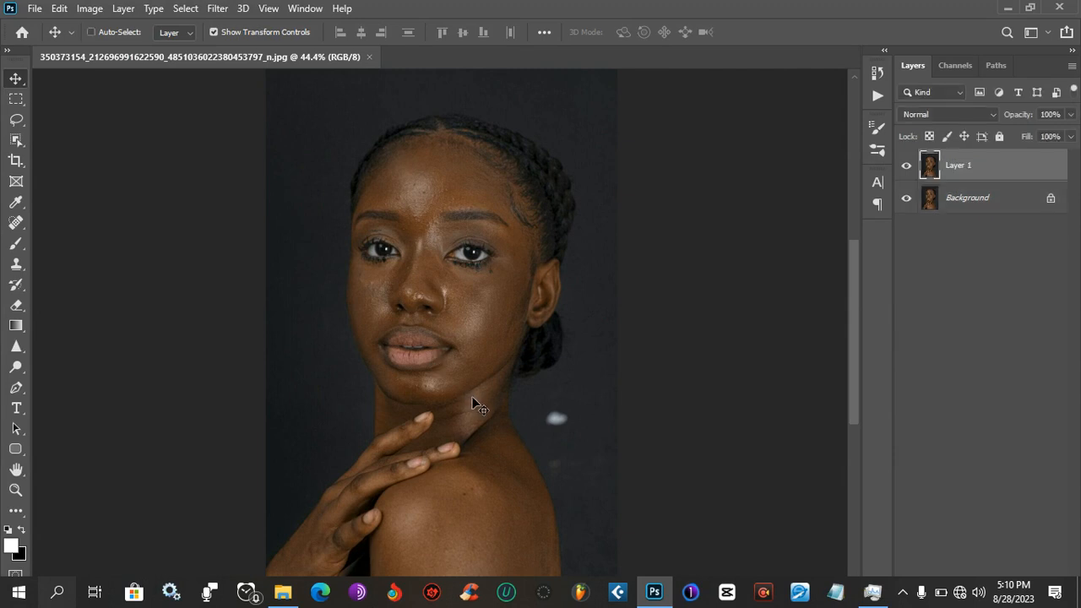
pyautogui.hotkey('ctrl', 'j')
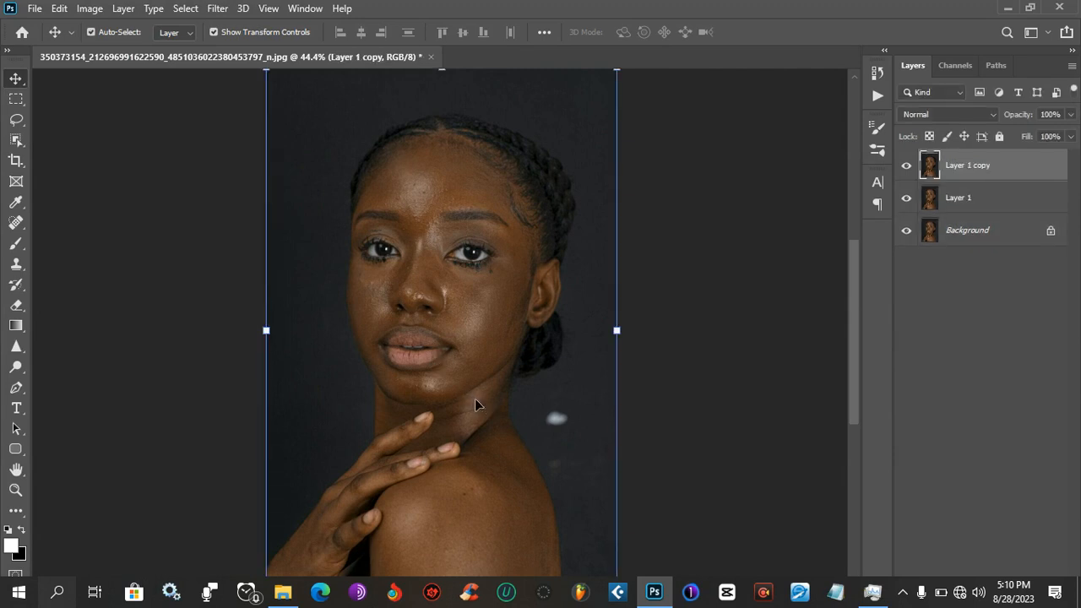
# - Rename the middle portrait layer, Layer 1, as COLOR
pyautogui.doubleClick(958, 203)
pyautogui.write('d')
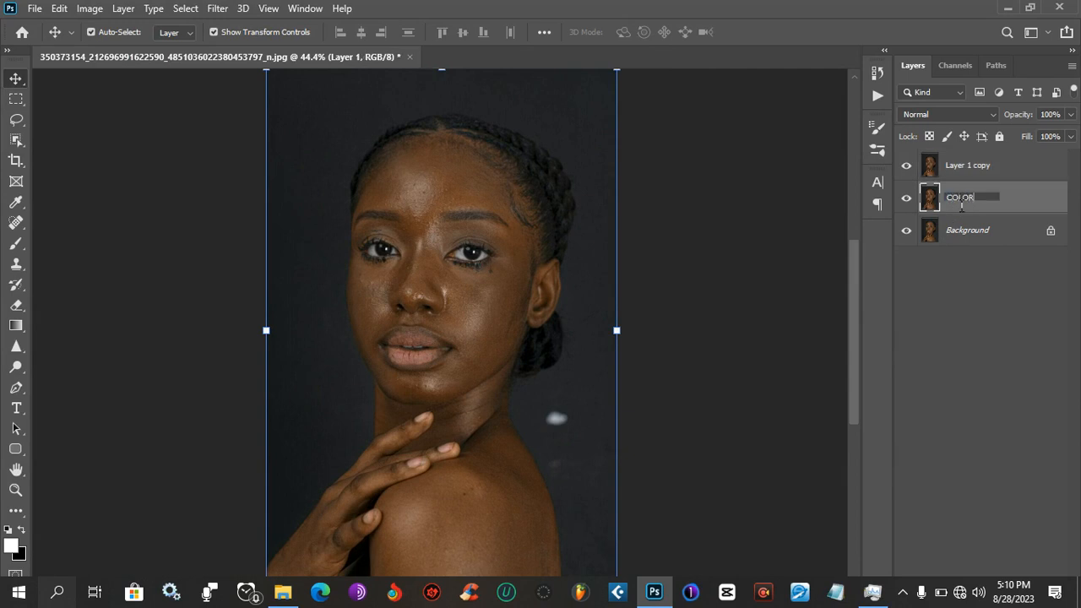
pyautogui.write('OLOR')
pyautogui.press('Return')
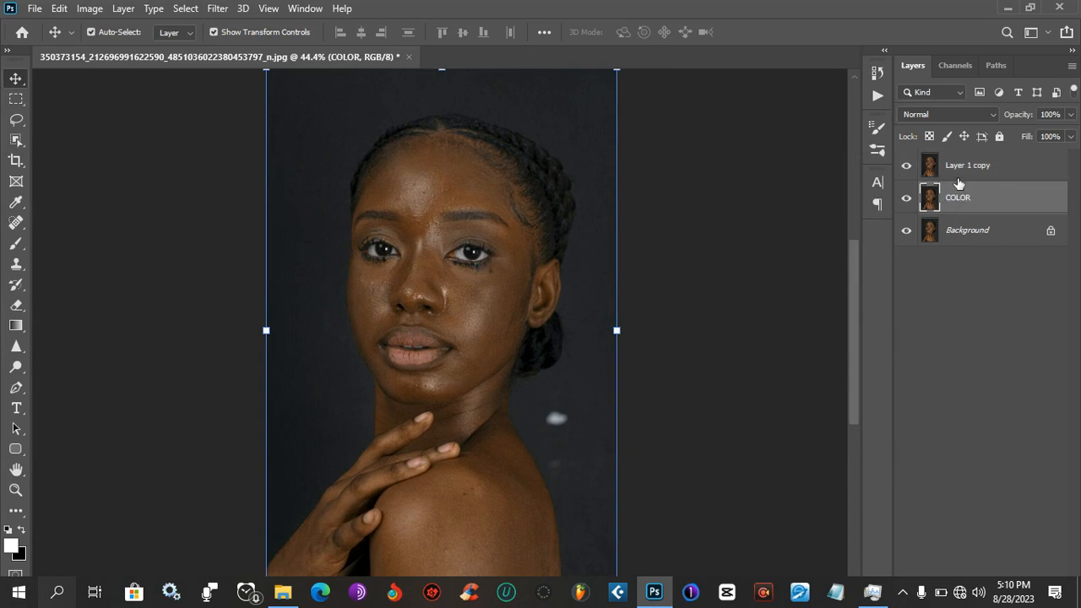
# - Rename the topmost portrait copy, Layer 1 copy, as TEXTURE
pyautogui.doubleClick(966, 166)
pyautogui.write('TEXTURE')
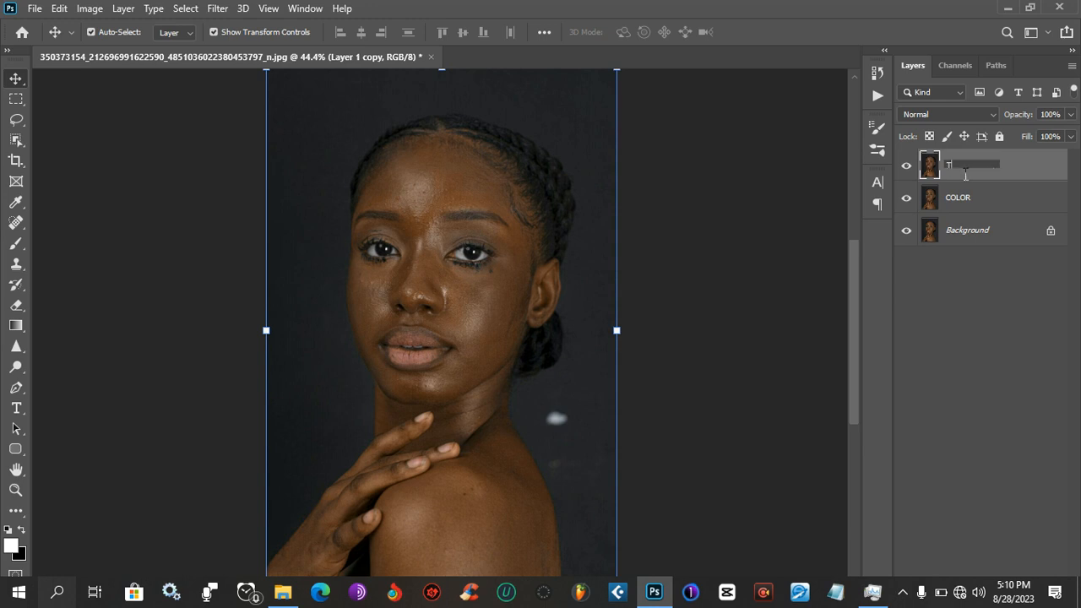
pyautogui.press('Return')
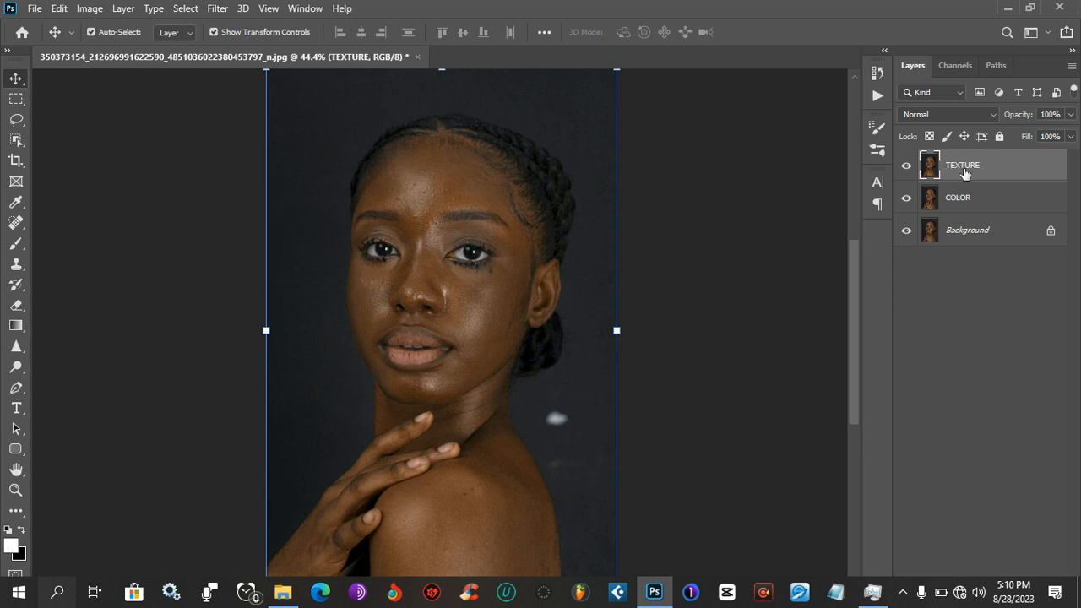
# - Hide the TEXTURE layer and apply a Gaussian Blur with a radius of 5.2 pixels to the COLOR layer
pyautogui.click(907, 168)
pyautogui.click(968, 209)
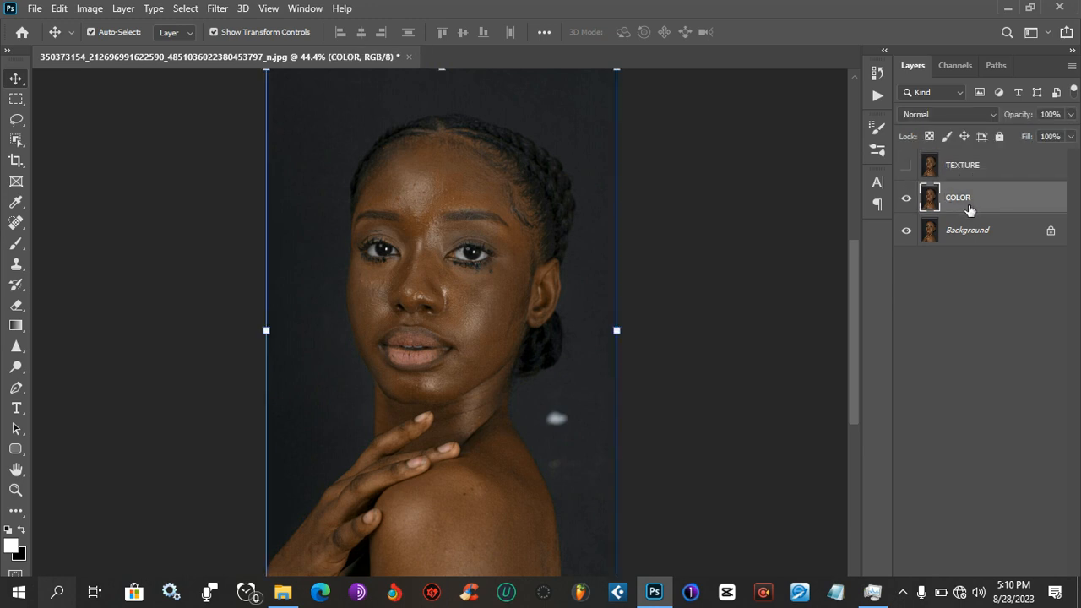
pyautogui.click(220, 13)
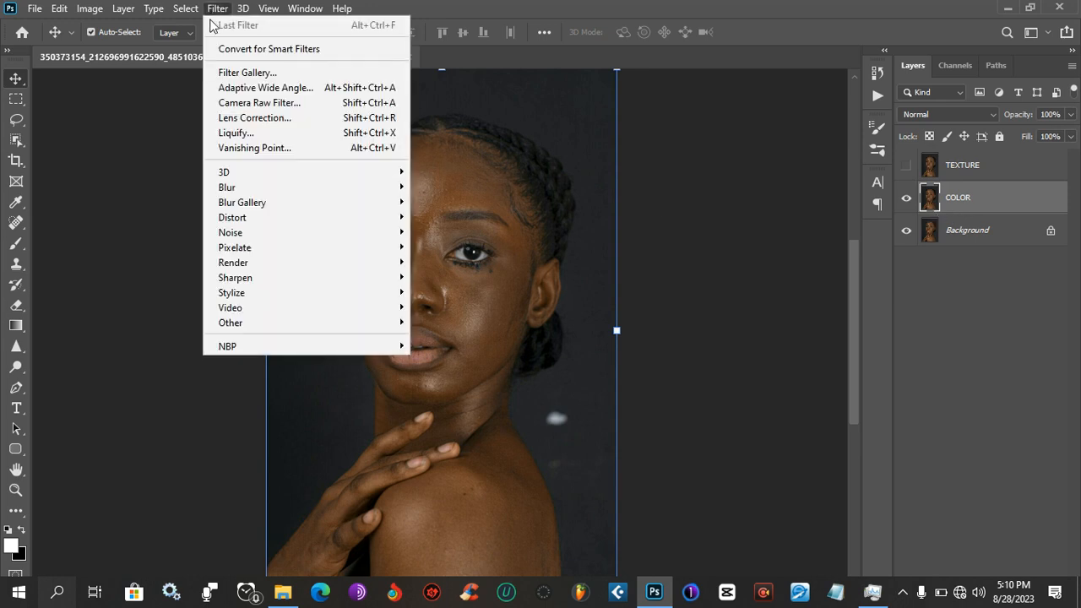
pyautogui.moveTo(253, 190)
pyautogui.click(453, 246)
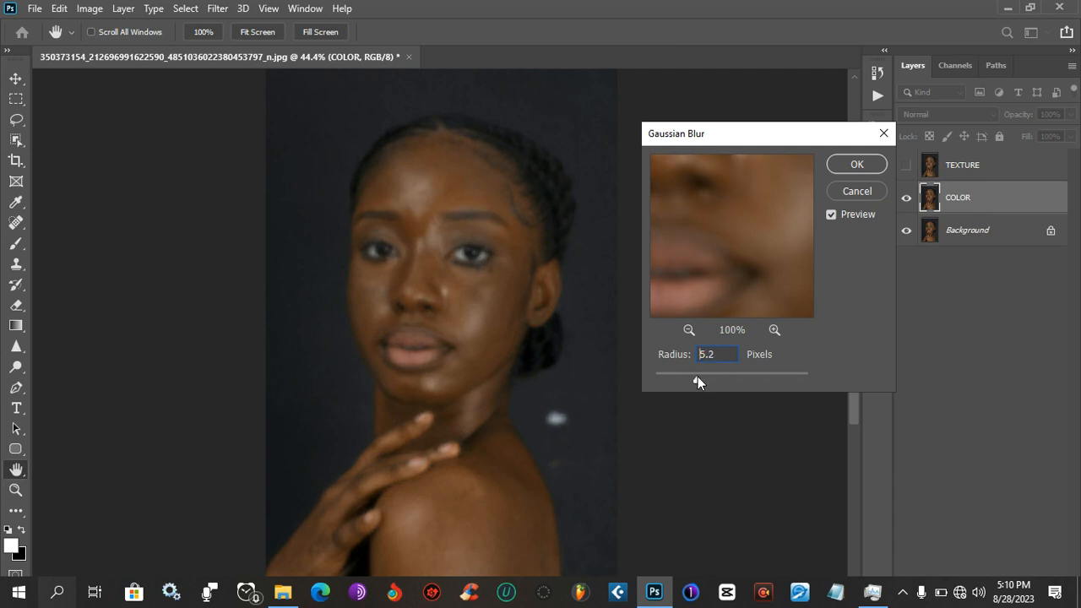
pyautogui.click(855, 164)
pyautogui.press('v')
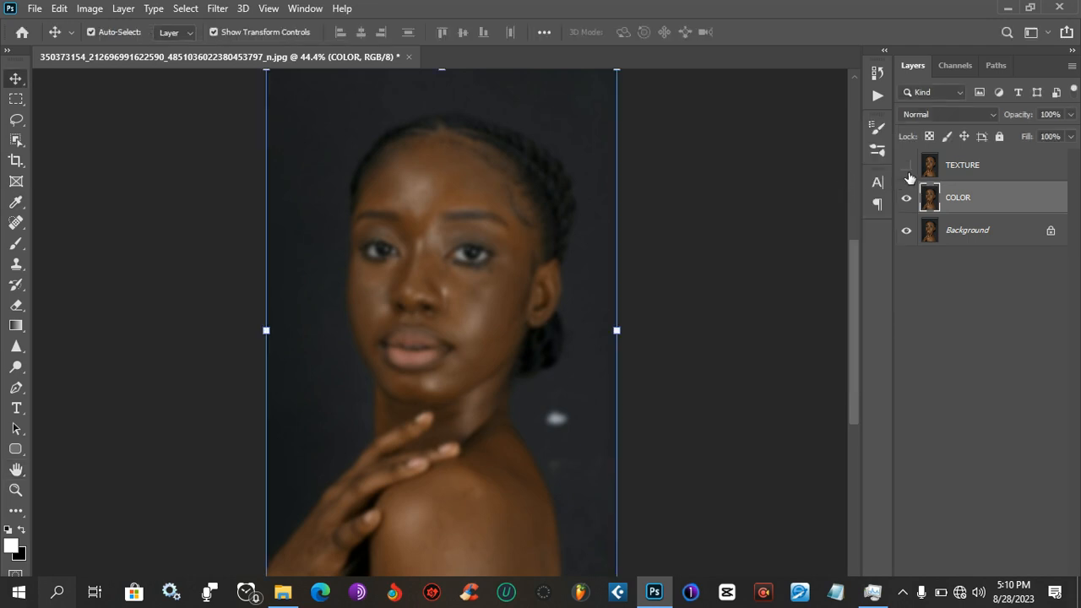
# - Show the TEXTURE layer and use Apply Image on it with layer COLOR, Subtract blending, scale 2 and offset 128
pyautogui.click(907, 166)
pyautogui.click(1001, 169)
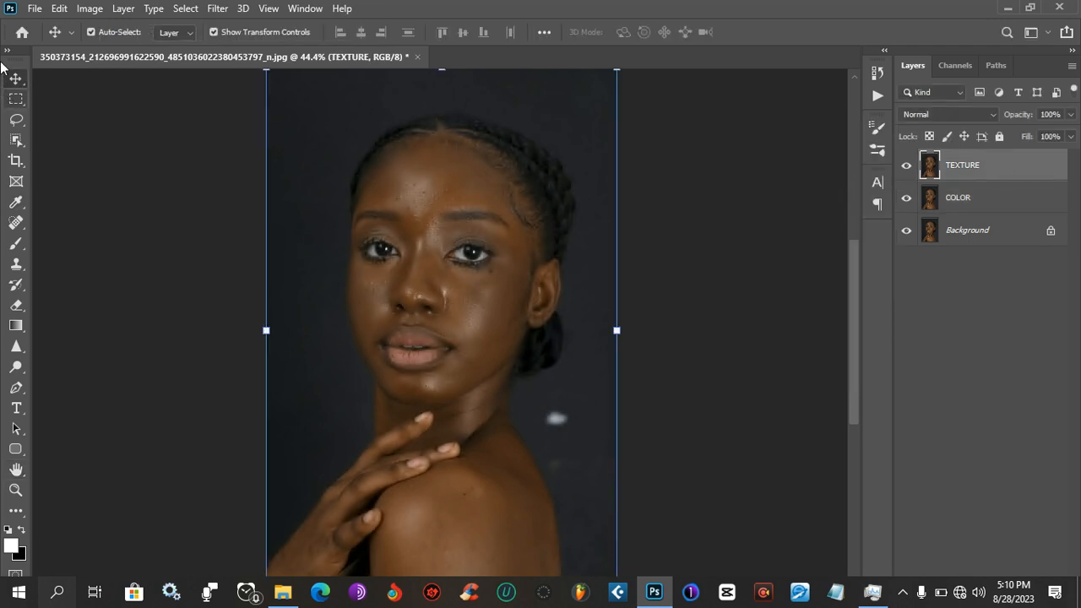
pyautogui.click(89, 8)
pyautogui.click(128, 245)
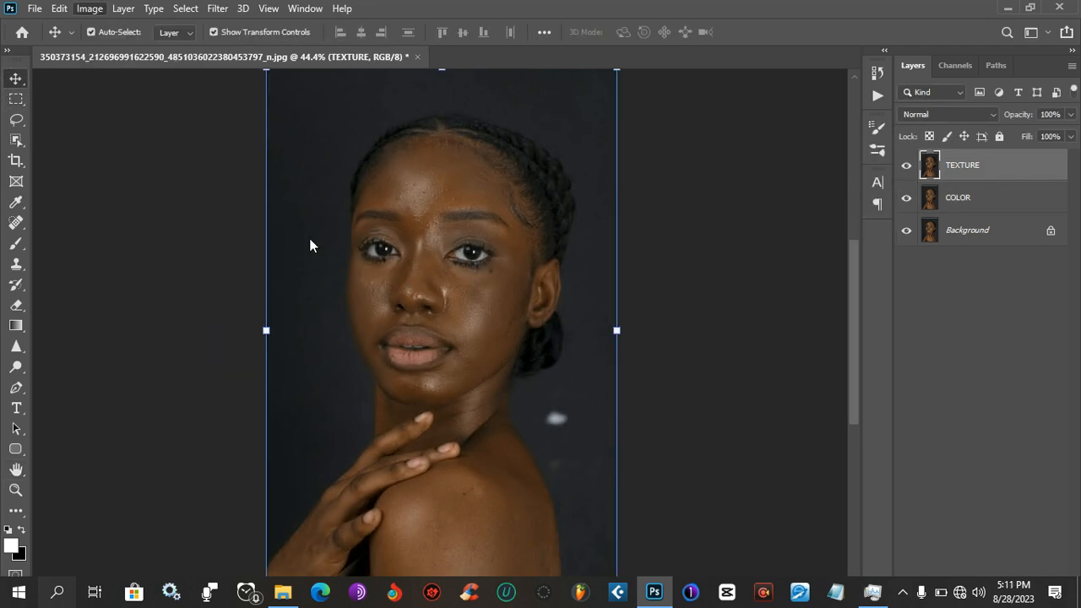
pyautogui.click(672, 297)
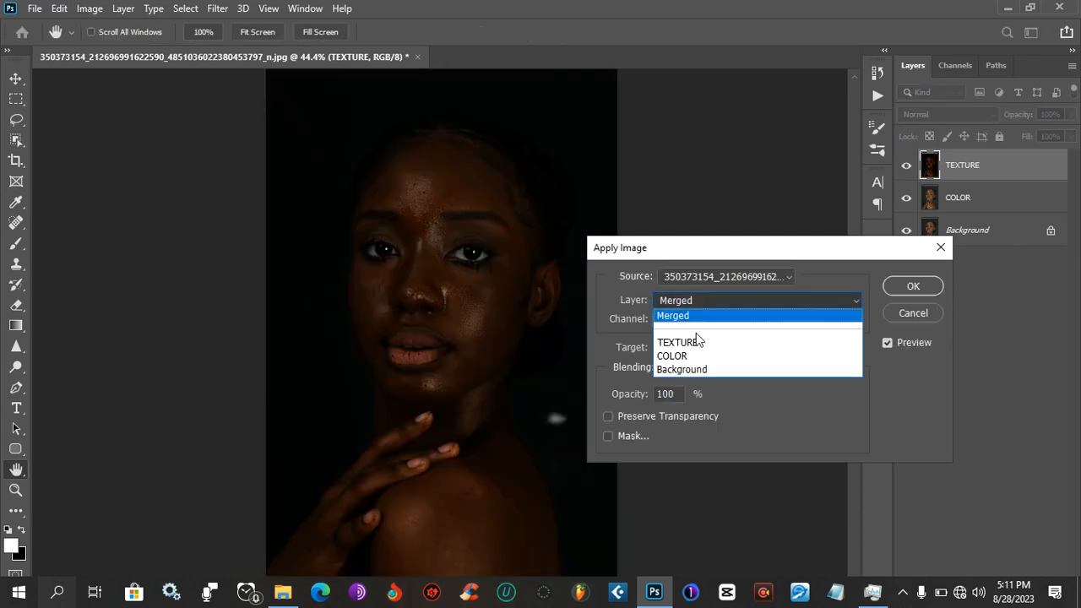
pyautogui.click(702, 356)
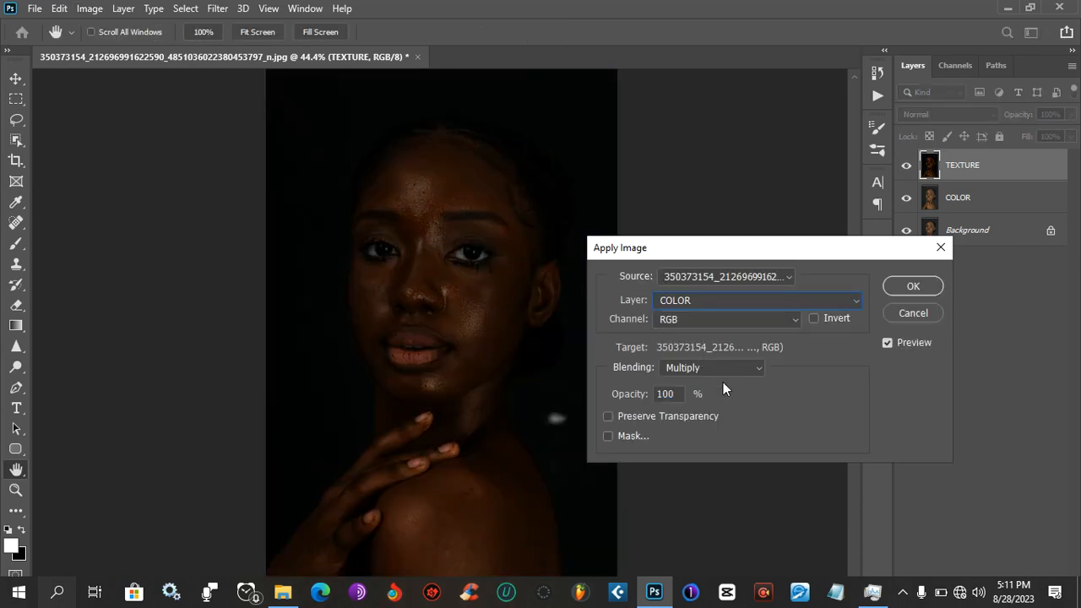
pyautogui.click(719, 367)
pyautogui.click(691, 538)
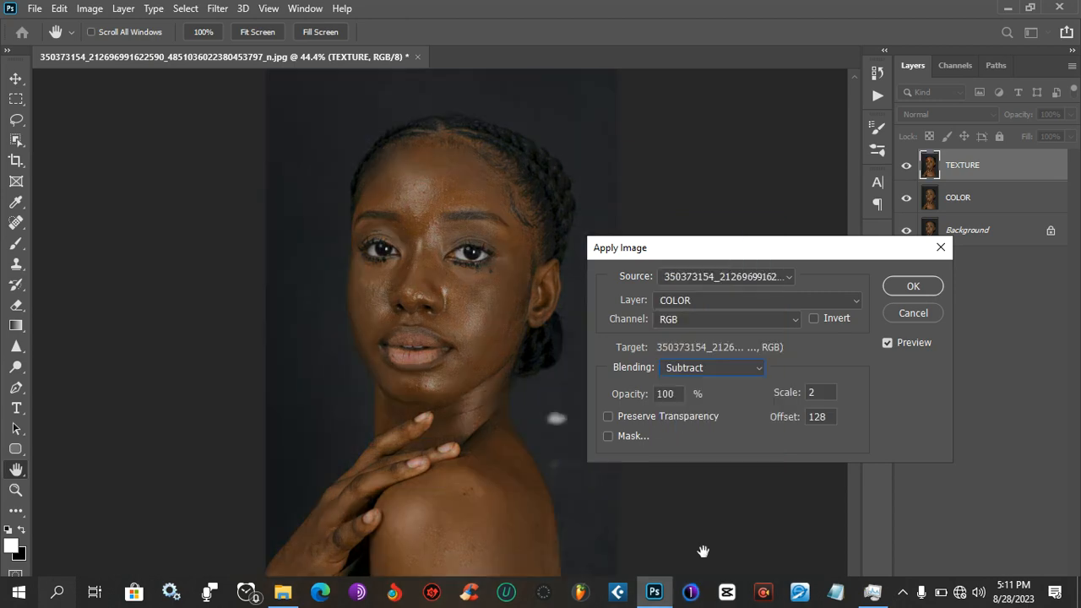
pyautogui.click(902, 284)
pyautogui.press('v')
# - Set the TEXTURE layer's blend mode to Linear Light and group it together with the COLOR layer
pyautogui.click(938, 114)
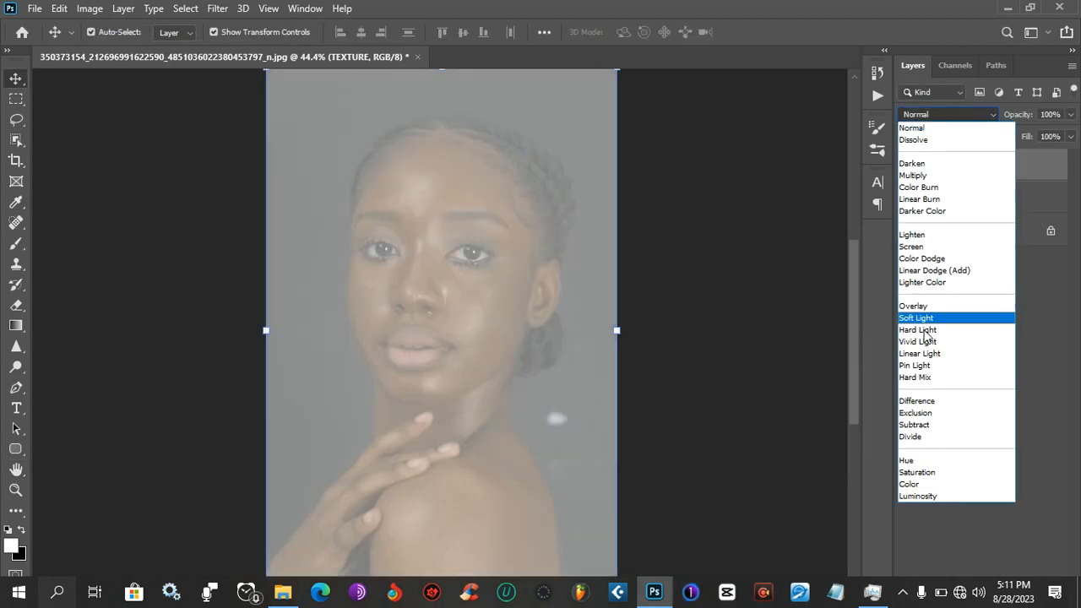
pyautogui.click(938, 354)
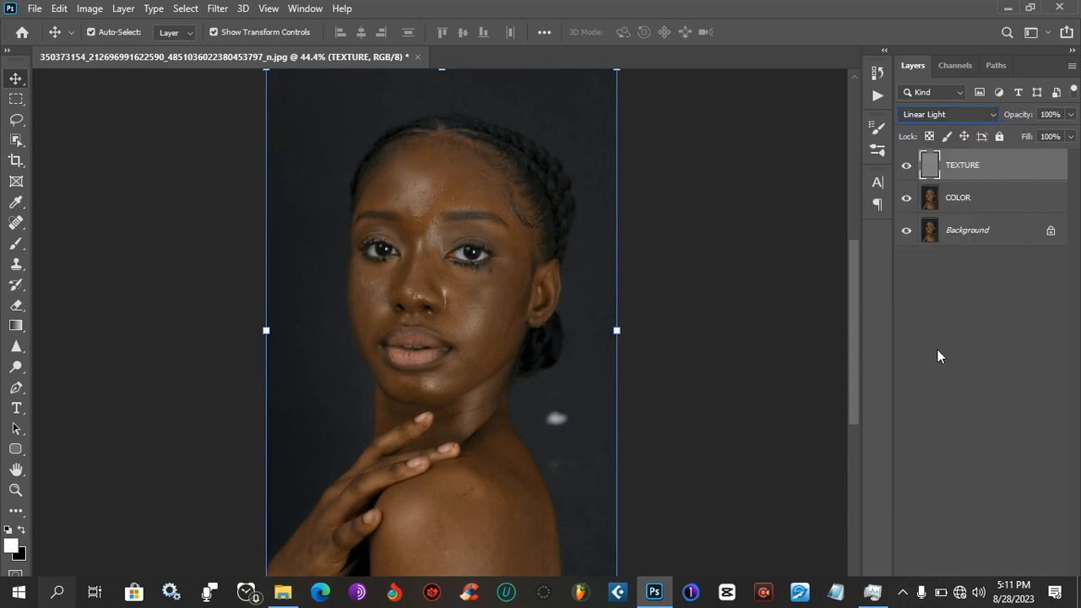
pyautogui.keyDown('shift'); pyautogui.click(985, 207); pyautogui.keyUp('shift')
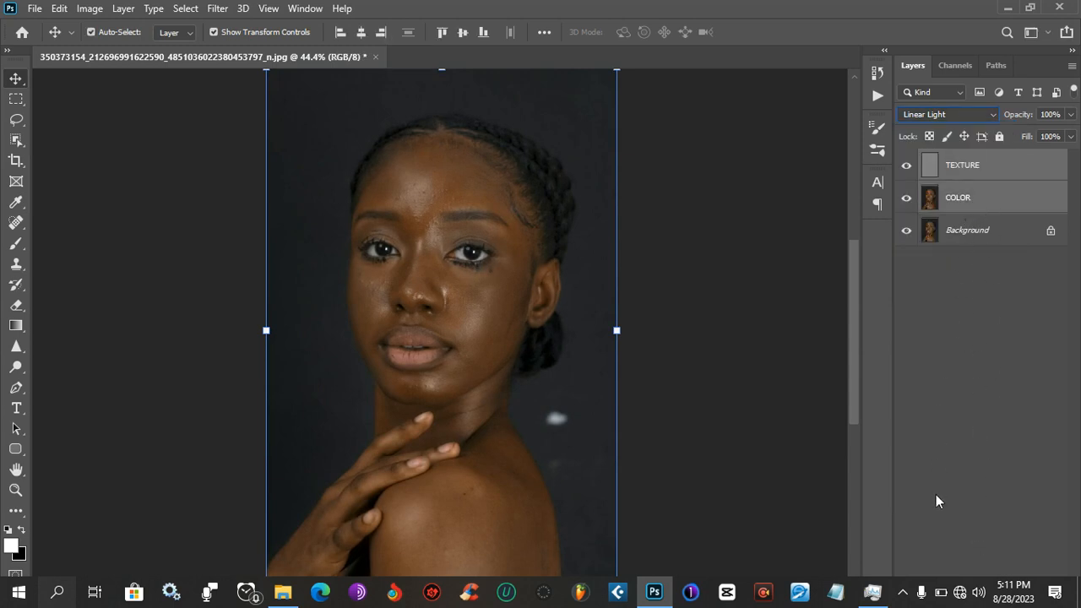
pyautogui.press('super')
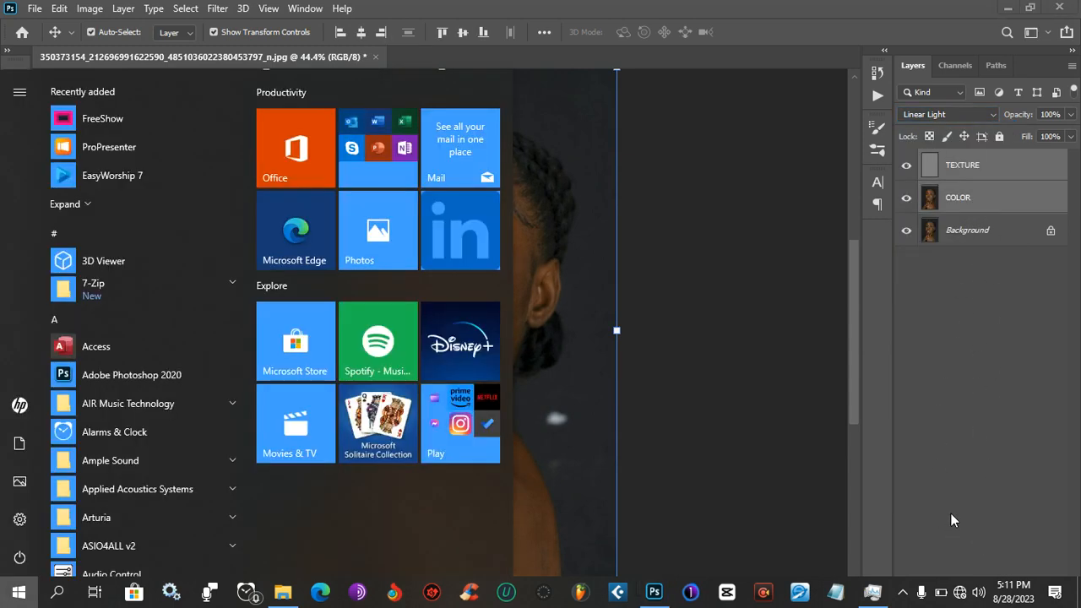
pyautogui.press('Escape')
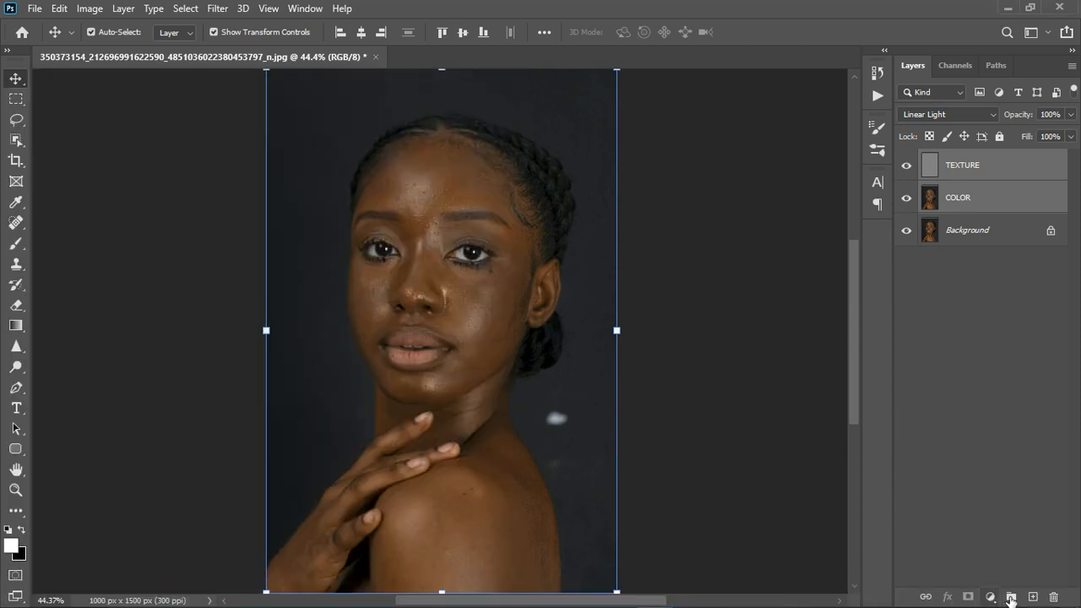
pyautogui.click(1012, 596)
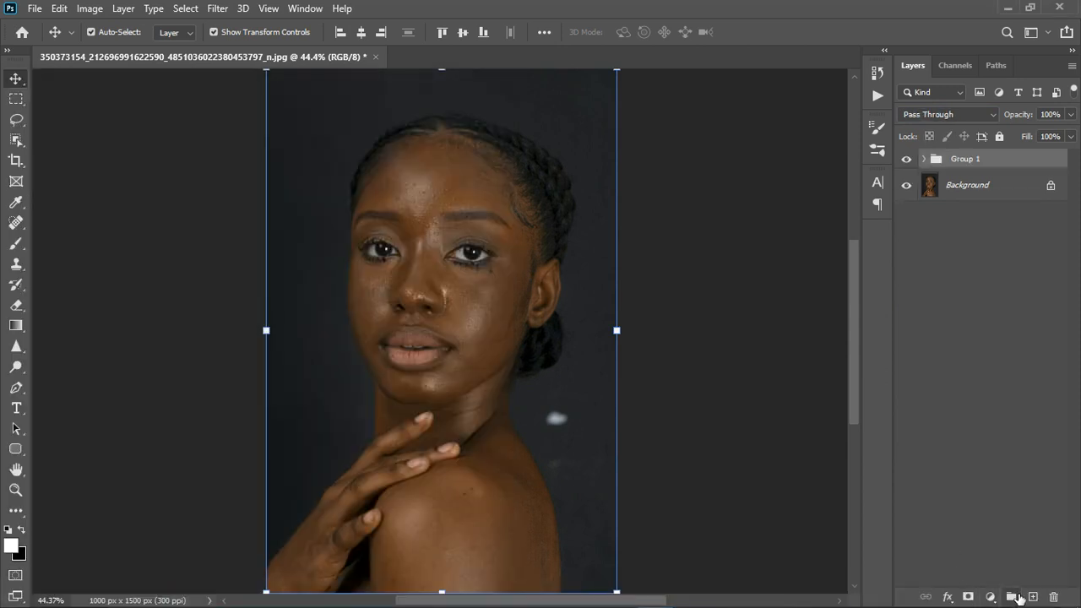
# - Smooth the skin and blend away the white background spot on the COLOR layer using the Mixer Brush, reducing its size to 100
pyautogui.click(925, 160)
pyautogui.click(971, 221)
pyautogui.click(16, 244)
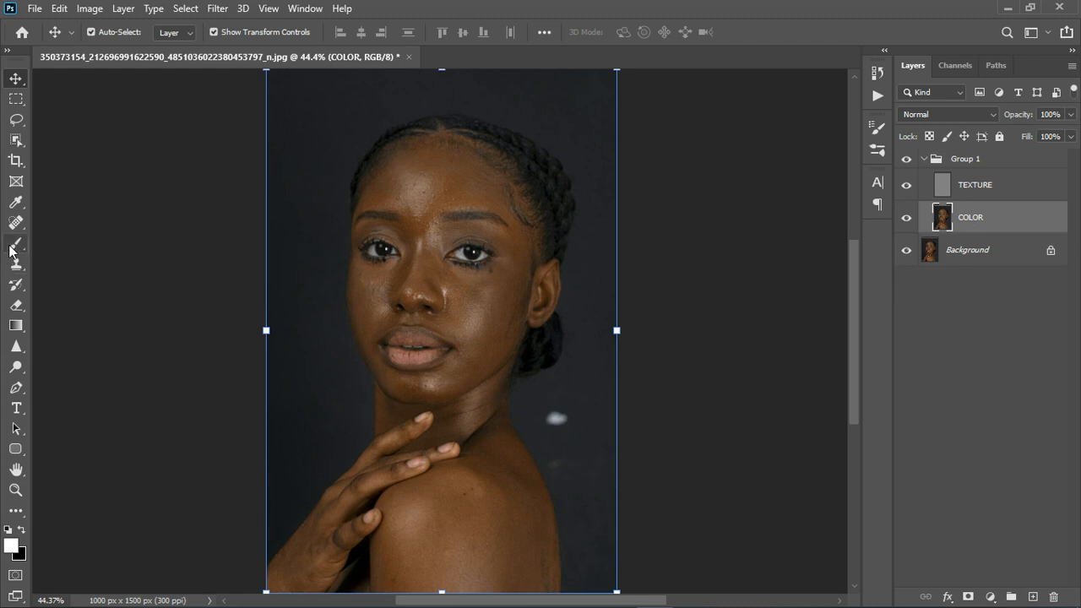
pyautogui.hotkey('shift', 'b')
pyautogui.rightClick(21, 246)
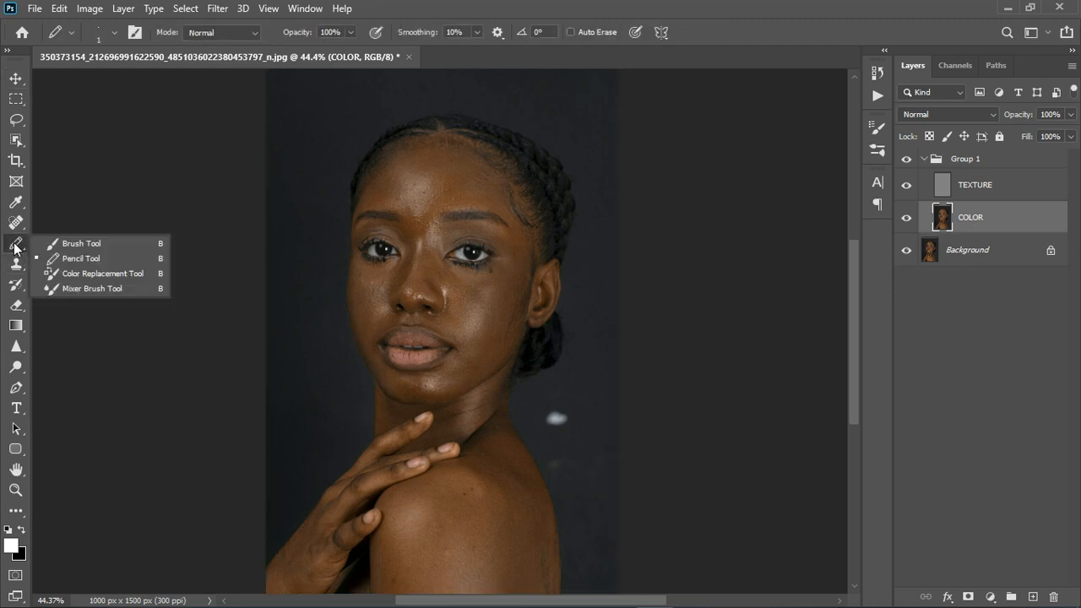
pyautogui.click(83, 286)
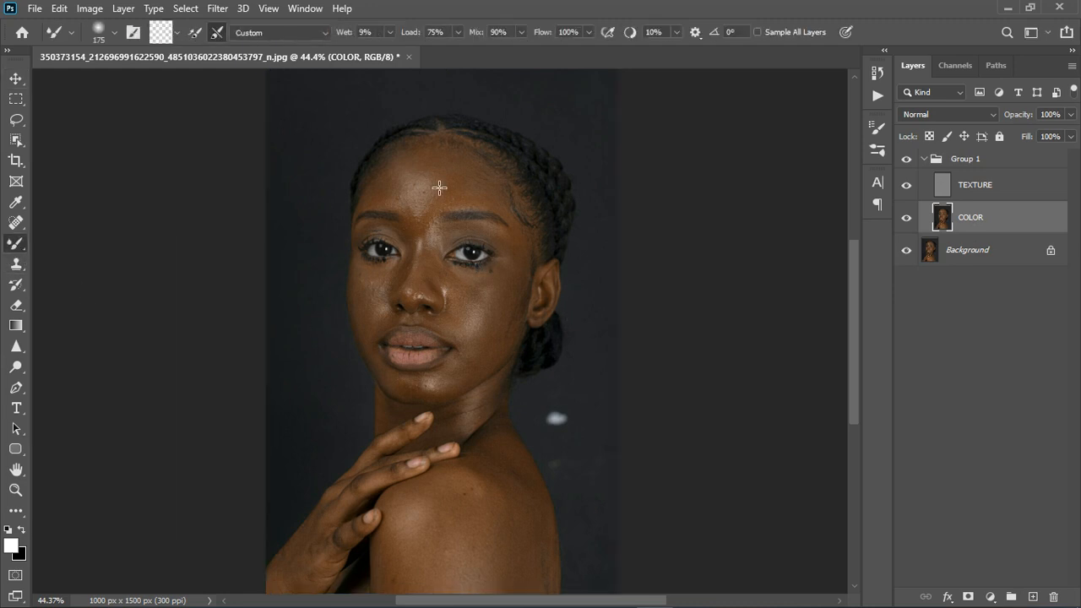
pyautogui.scroll(6, 456, 207)
pyautogui.scroll(-2, 476, 221)
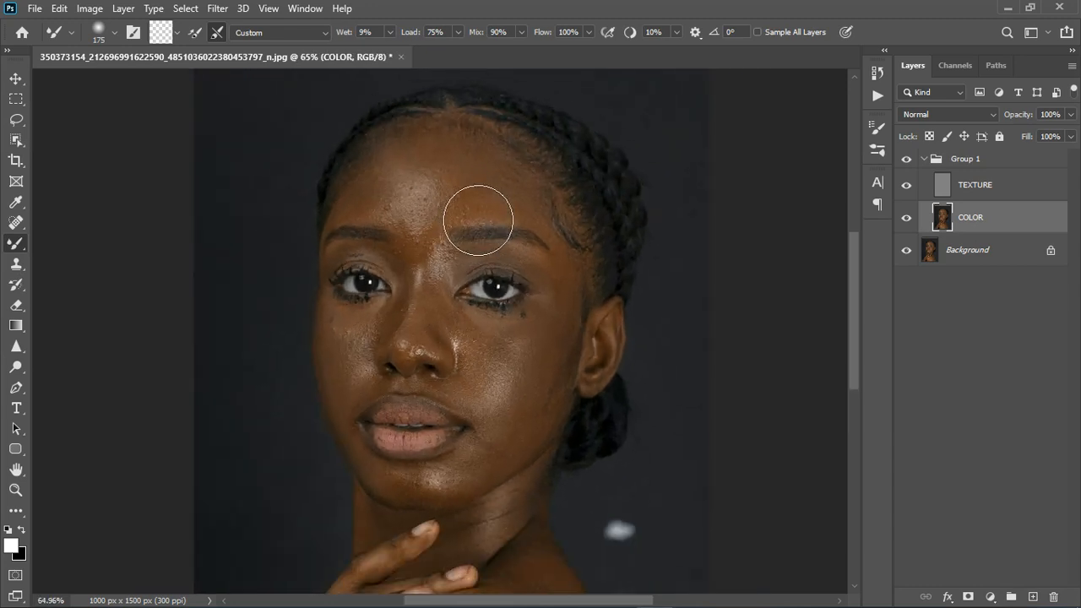
pyautogui.scroll(-4, 483, 217)
pyautogui.press('[')
pyautogui.press('[')
pyautogui.press('[')
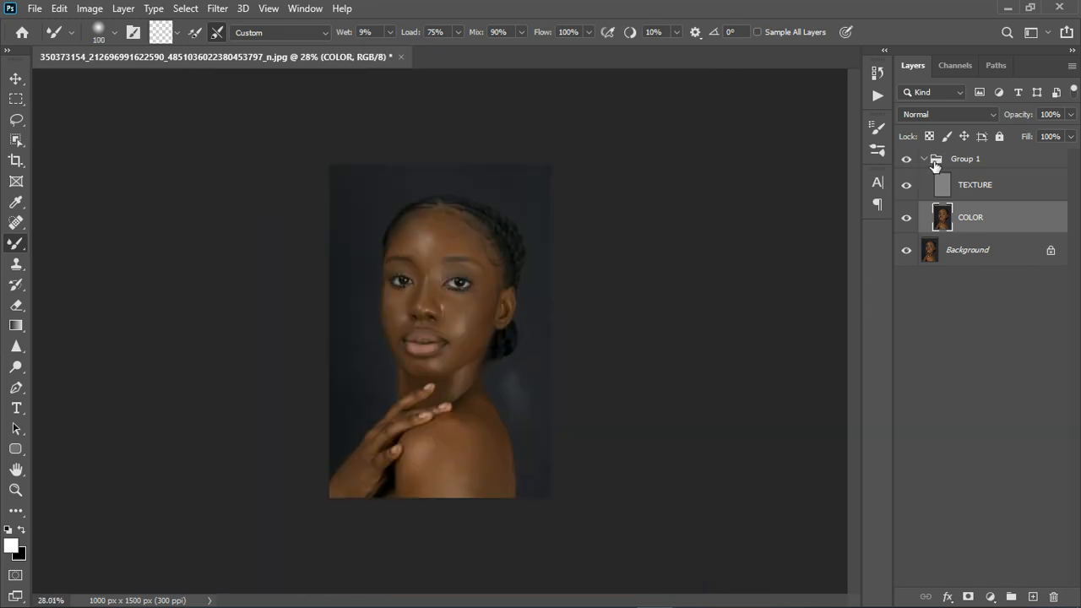
# - Collapse Group 1 and compare the retouched portrait with the original by toggling the group's visibility
pyautogui.click(925, 160)
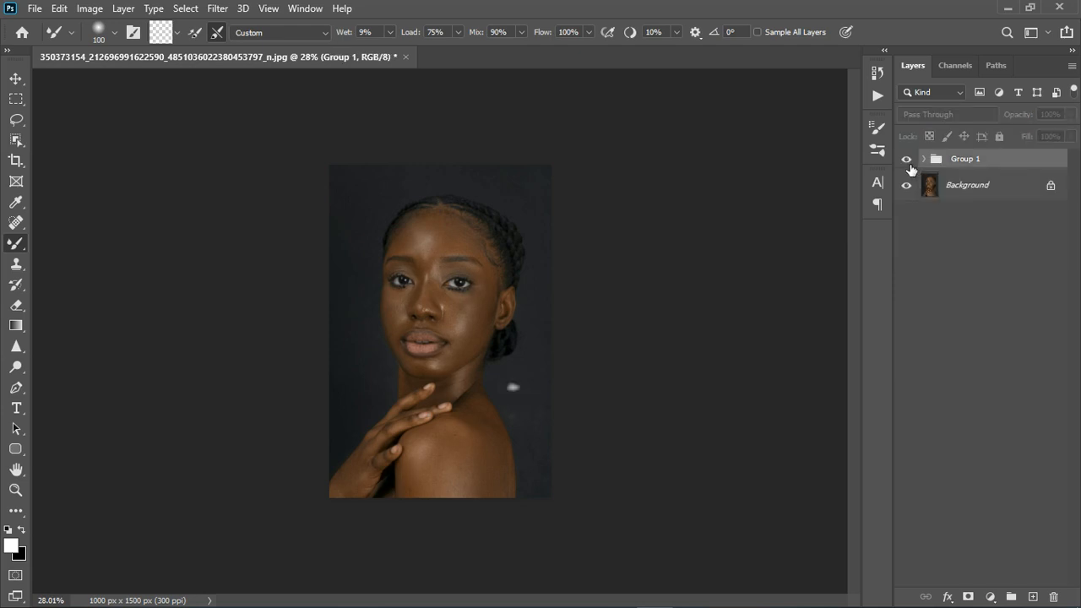
pyautogui.scroll(2, 450, 325)
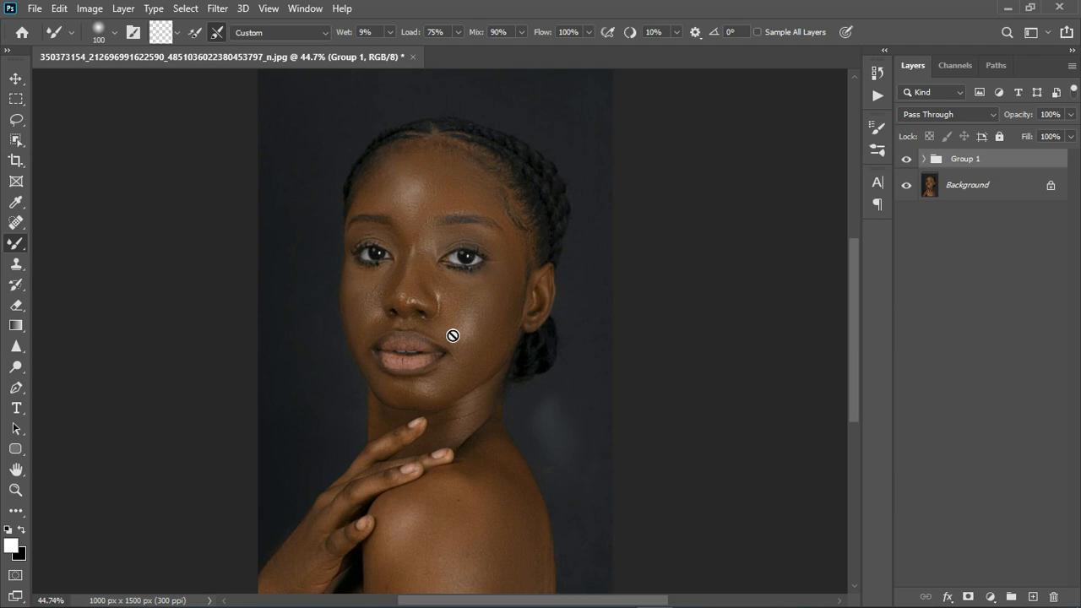
pyautogui.scroll(-2, 453, 336)
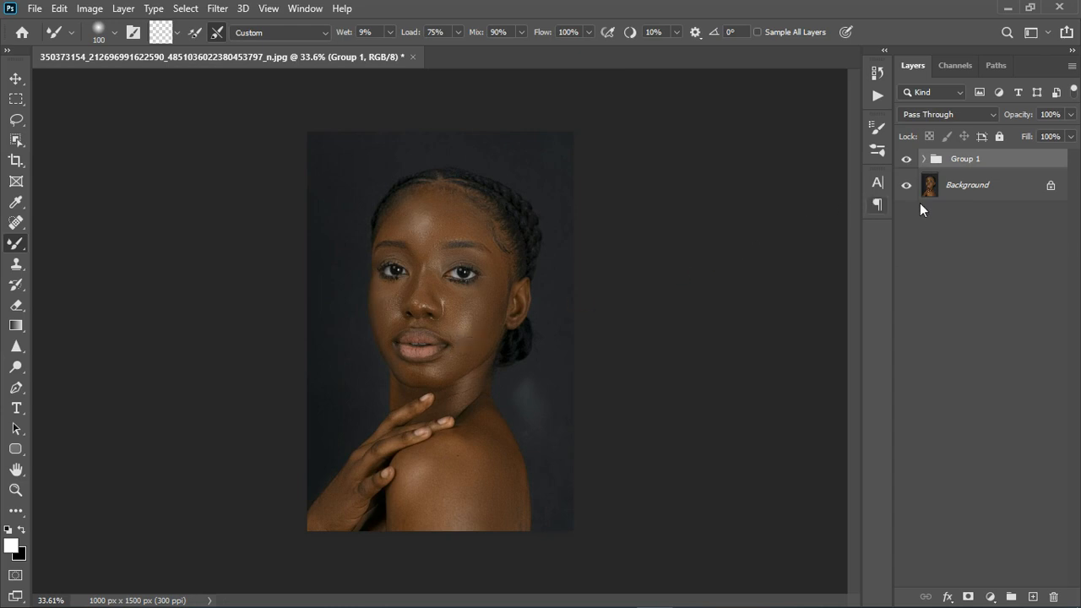
# - Stamp all visible layers into a new top layer and, in the Camera Raw Filter, sample the white balance at the right-hand eye
pyautogui.hotkey('ctrl', 'alt', 'shift', 'e')
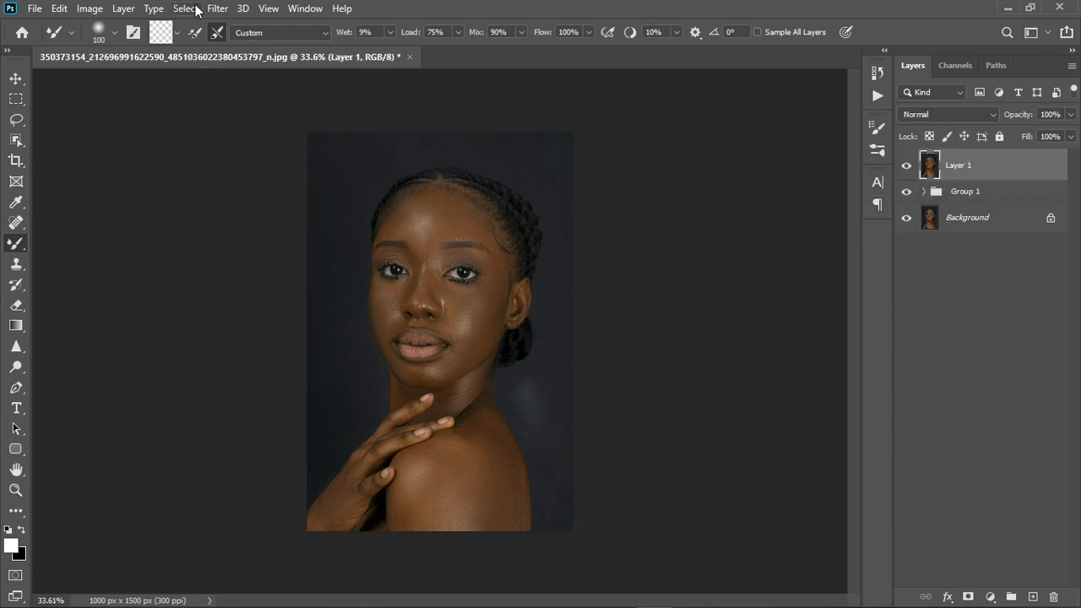
pyautogui.click(217, 8)
pyautogui.click(291, 105)
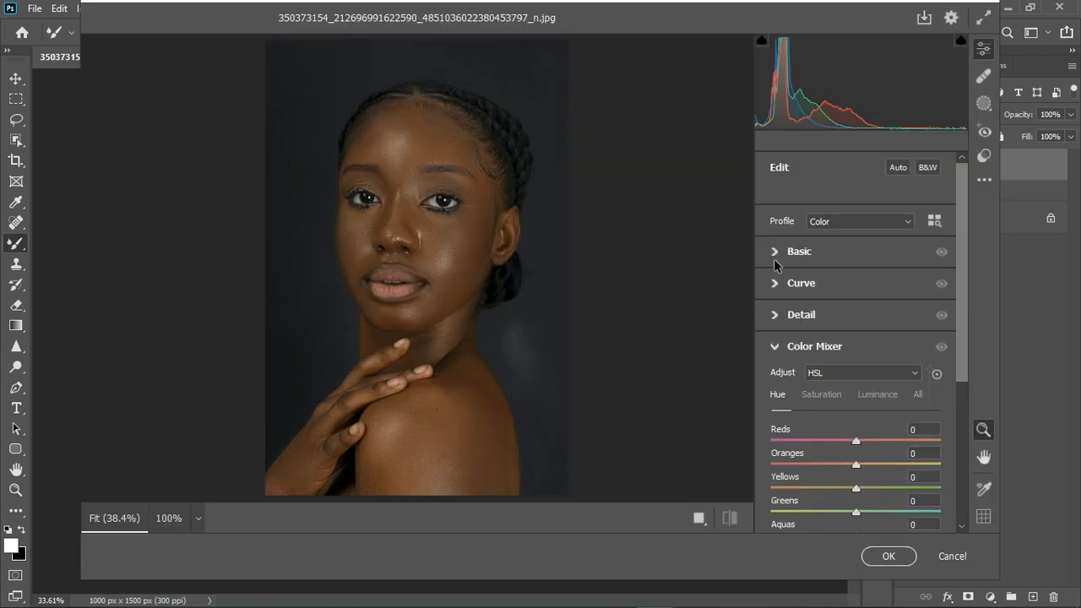
pyautogui.click(775, 262)
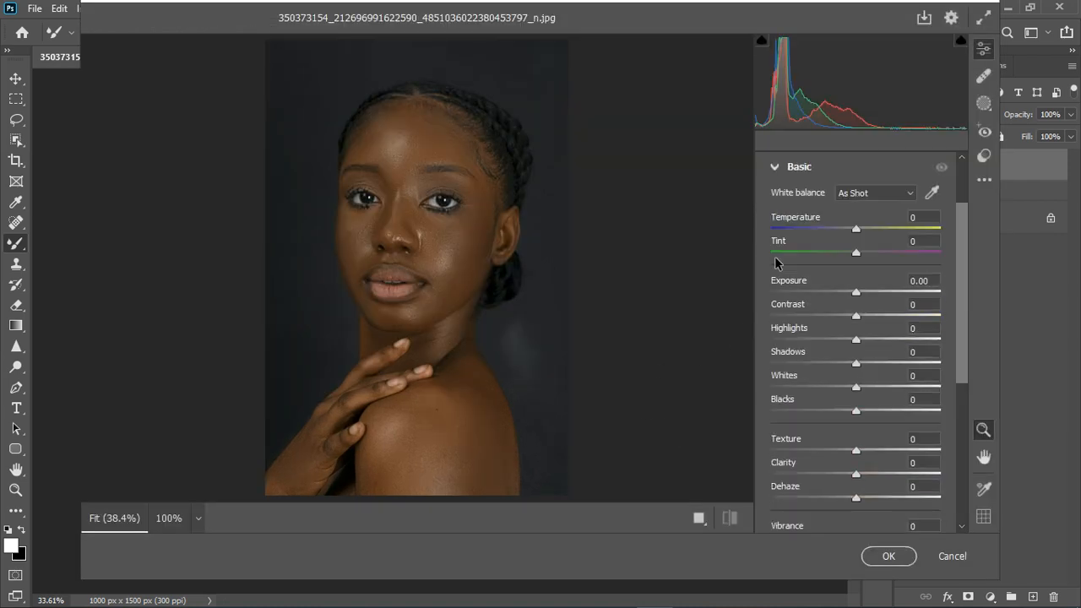
pyautogui.click(933, 196)
pyautogui.click(440, 212)
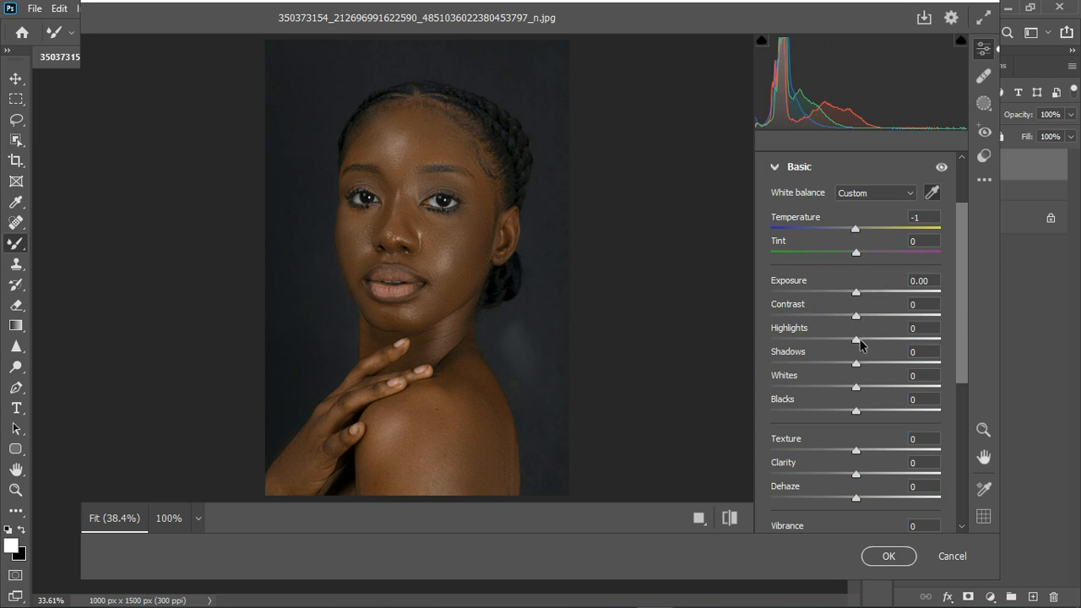
# - Set Highlights to +15, Shadows to +5, Whites to +11 and Blacks to -5 in the Basic adjustments
pyautogui.moveTo(854, 339); pyautogui.dragTo(875, 343)
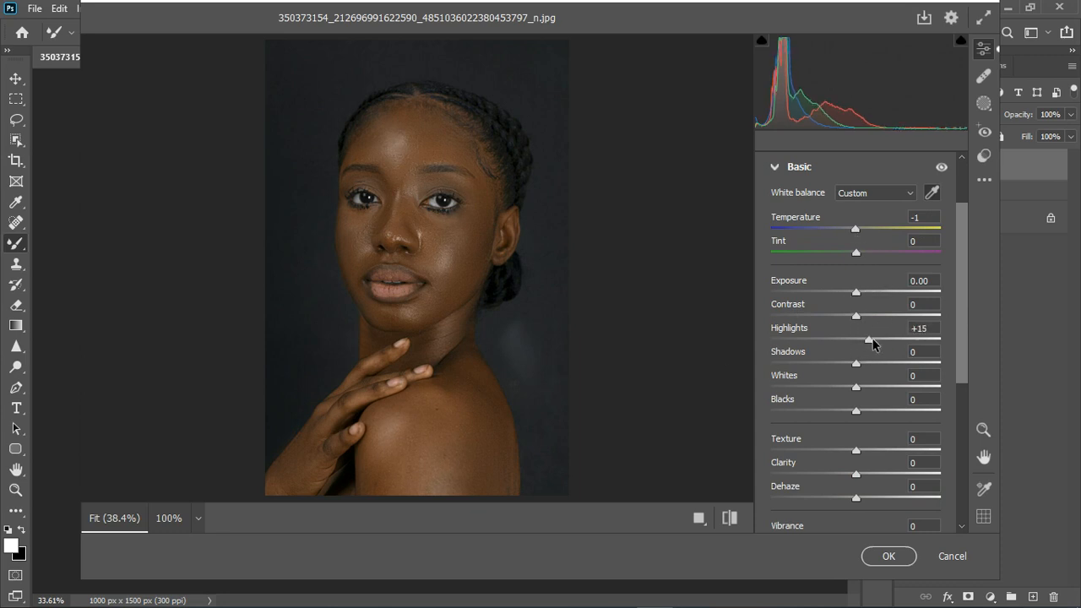
pyautogui.moveTo(857, 388); pyautogui.dragTo(861, 365)
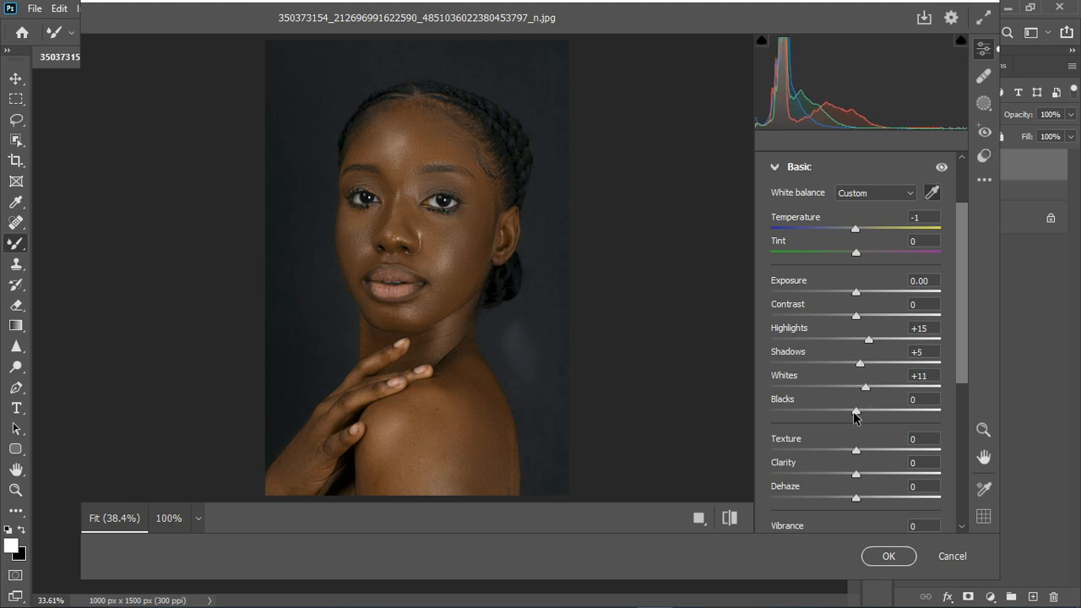
pyautogui.moveTo(856, 413); pyautogui.dragTo(852, 413)
# - Set Contrast to +7, Texture to +7 and Vibrance to +6 in the Basic adjustments
pyautogui.scroll(-3, 865, 466)
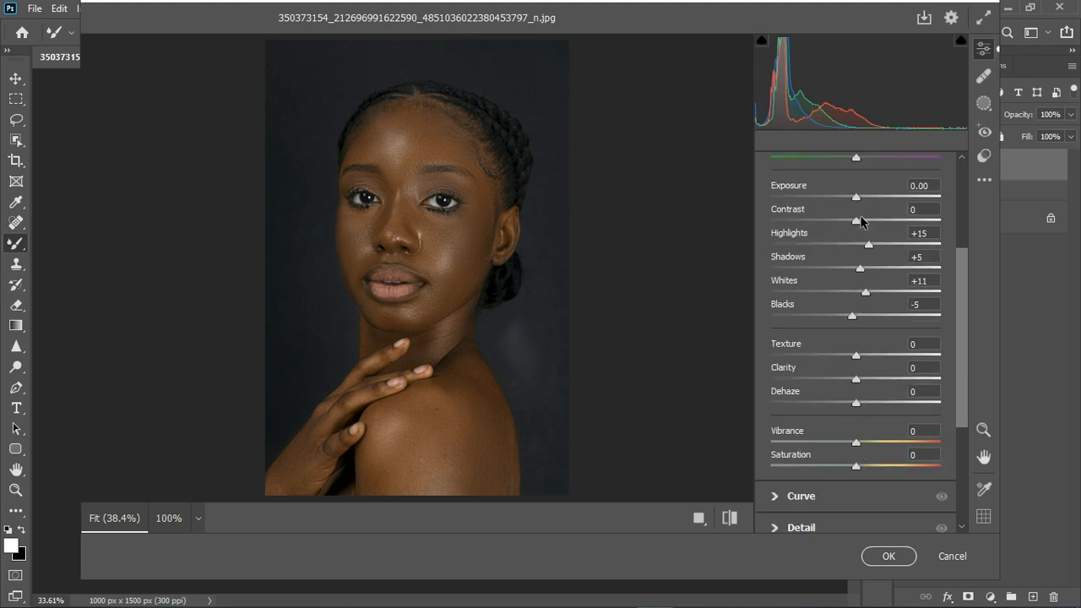
pyautogui.moveTo(856, 225); pyautogui.dragTo(864, 228)
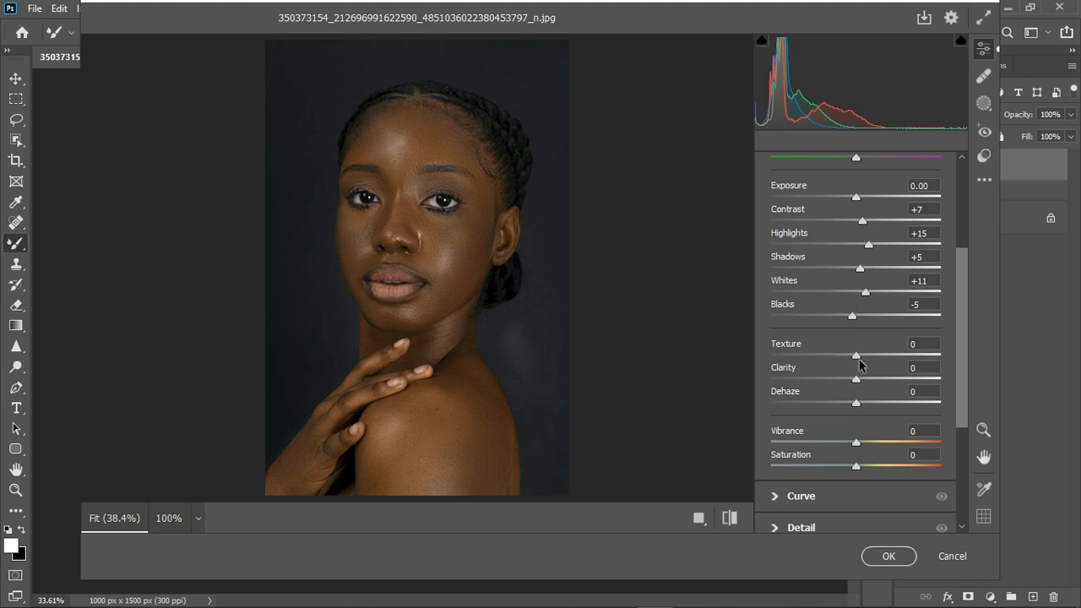
pyautogui.moveTo(863, 359); pyautogui.dragTo(864, 360)
pyautogui.moveTo(858, 443); pyautogui.dragTo(862, 442)
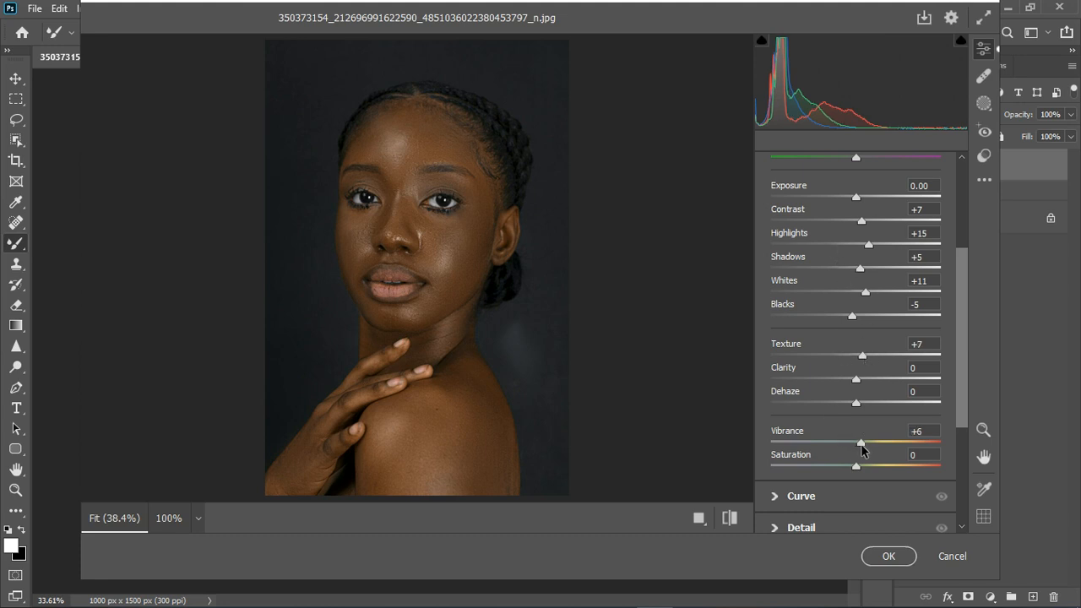
pyautogui.scroll(5, 845, 422)
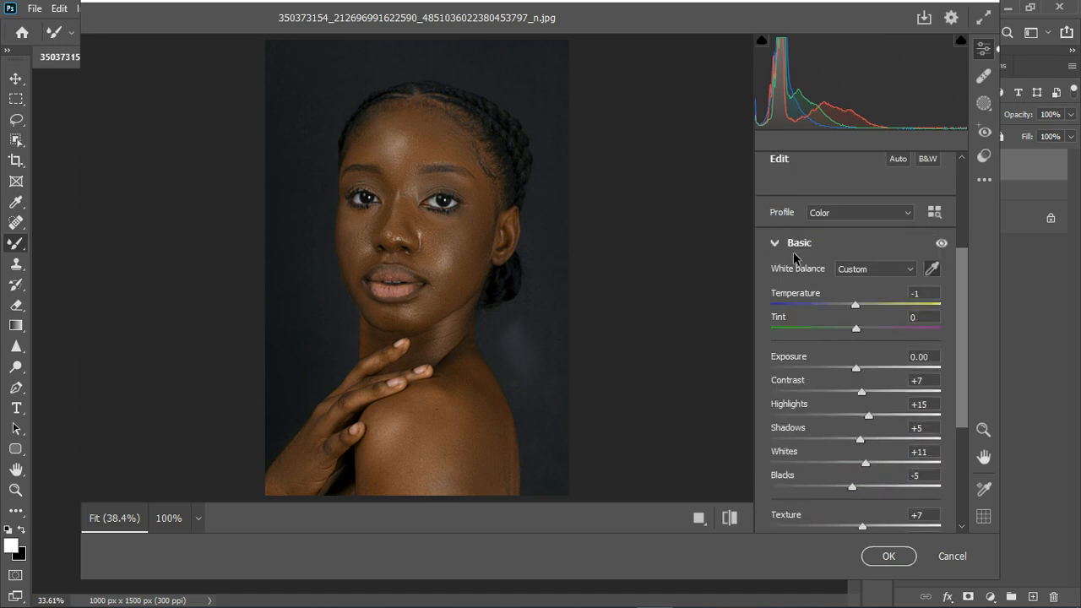
# - Collapse the Basic adjustments and apply the Camera Raw Filter to the stamped layer
pyautogui.click(776, 251)
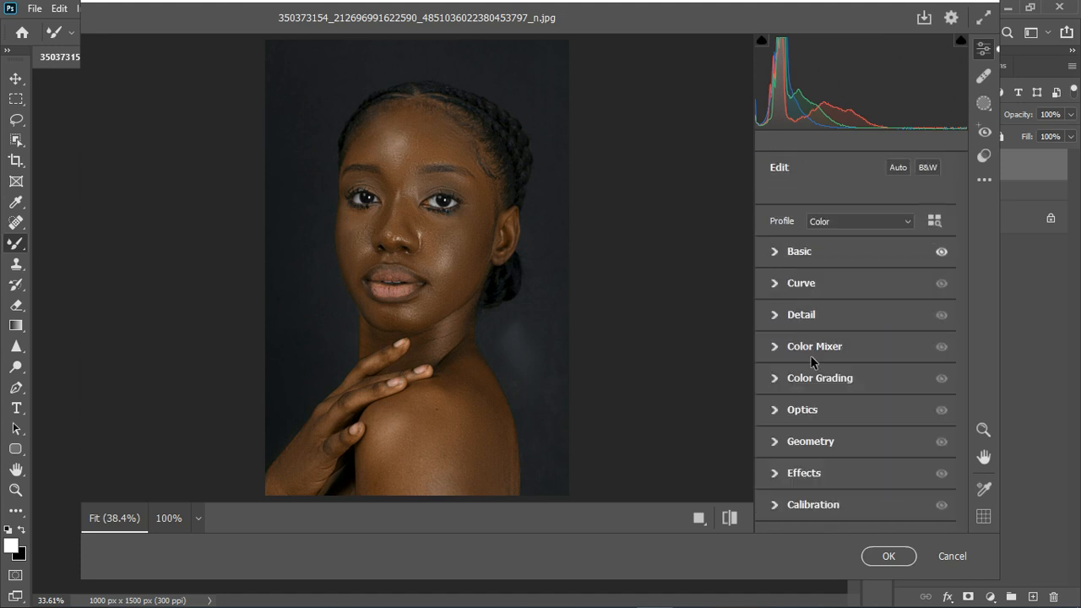
pyautogui.click(894, 557)
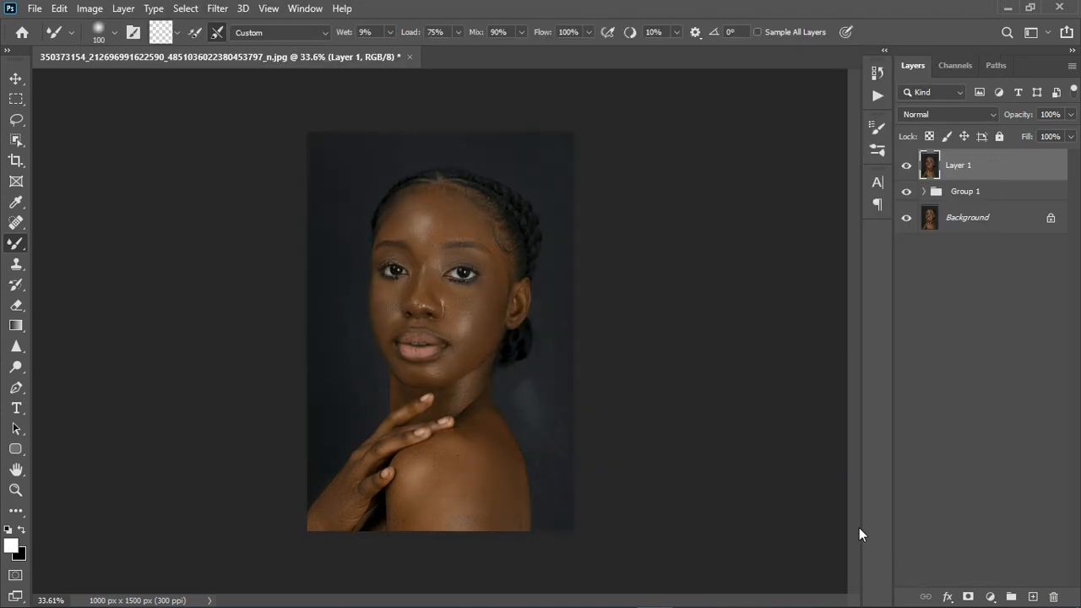
# - Hide Group 1 and compare the graded Layer 1 with the original Background by toggling Layer 1's visibility
pyautogui.click(911, 168)
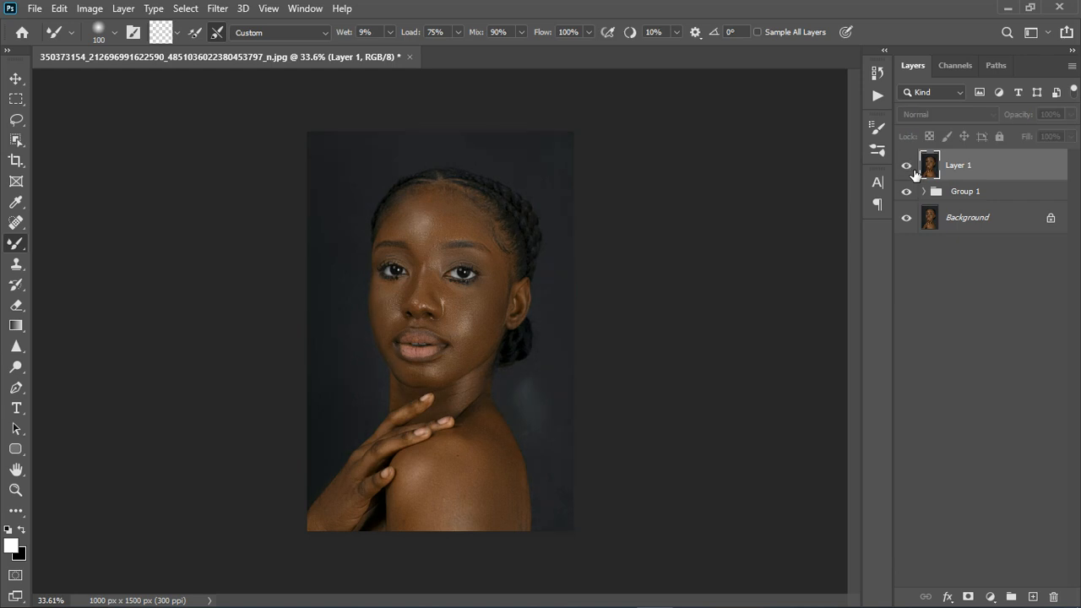
pyautogui.moveTo(915, 173); pyautogui.dragTo(909, 195)
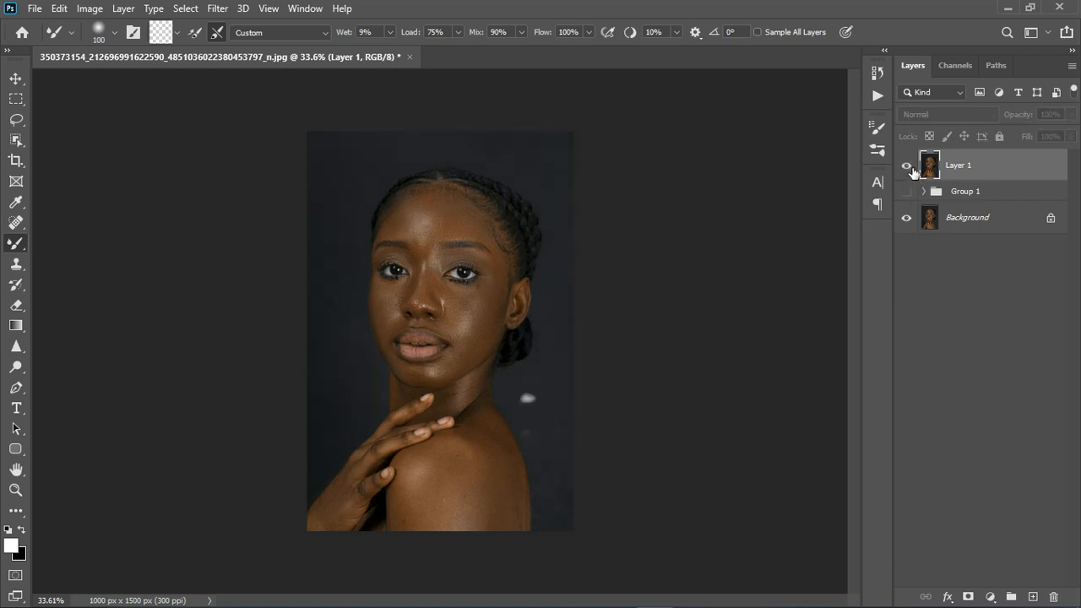
pyautogui.click(910, 168)
pyautogui.click(911, 169)
pyautogui.click(911, 168)
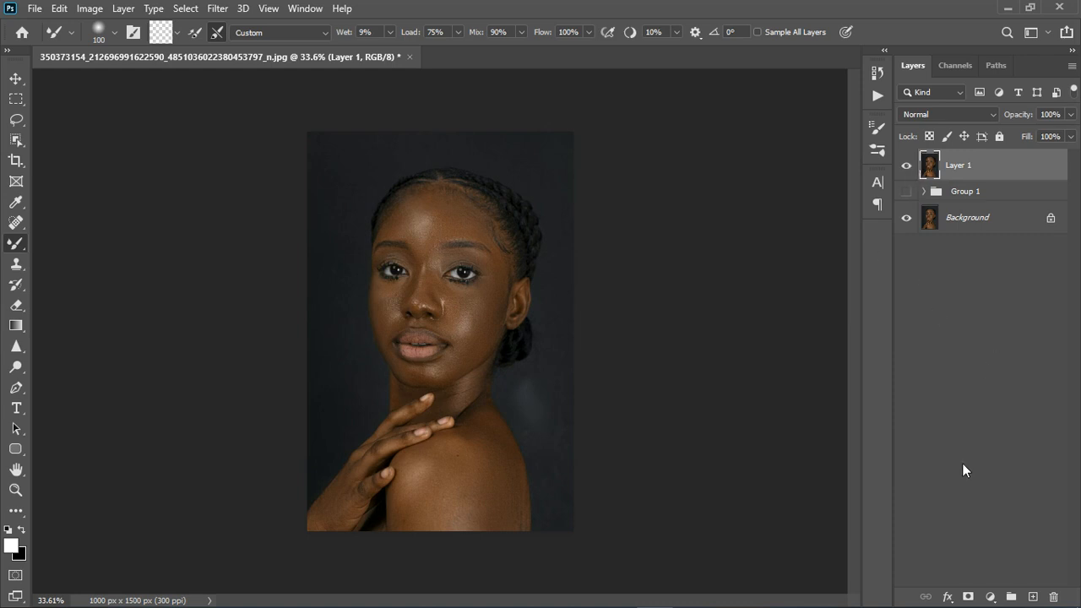
# - Add a Curves adjustment layer above Layer 1 and brighten the portrait by moving the RGB white point slightly inward
pyautogui.click(992, 597)
pyautogui.click(1004, 387)
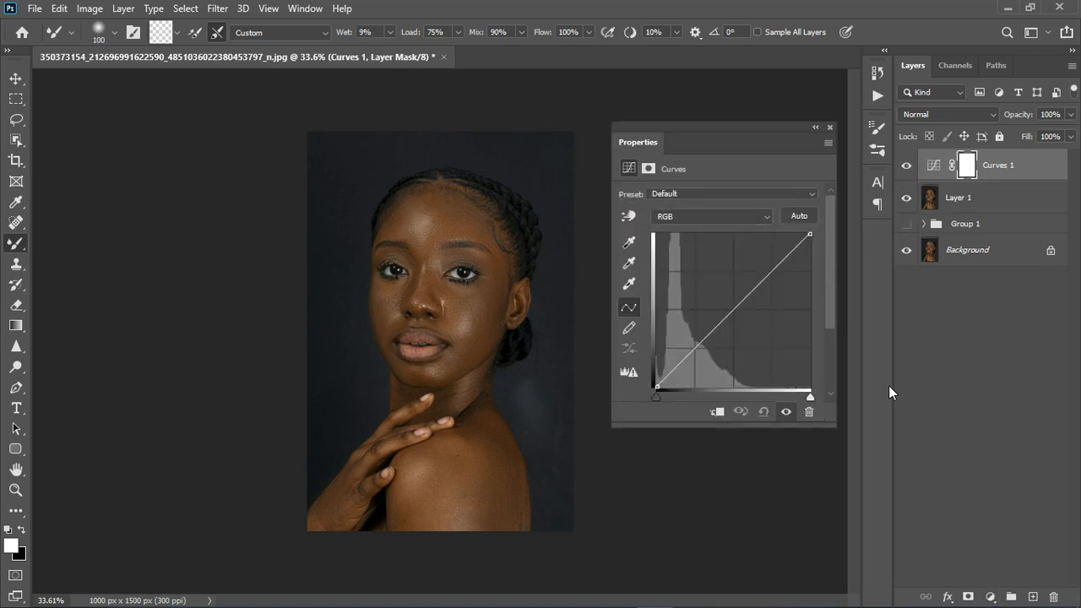
pyautogui.moveTo(807, 397); pyautogui.dragTo(782, 400)
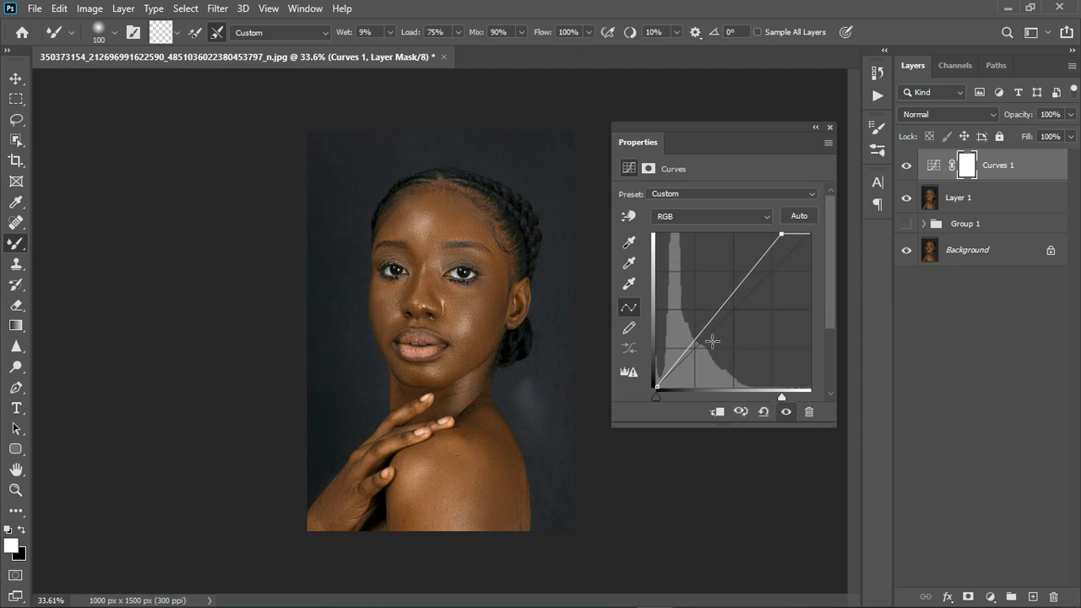
pyautogui.moveTo(780, 397); pyautogui.dragTo(788, 396)
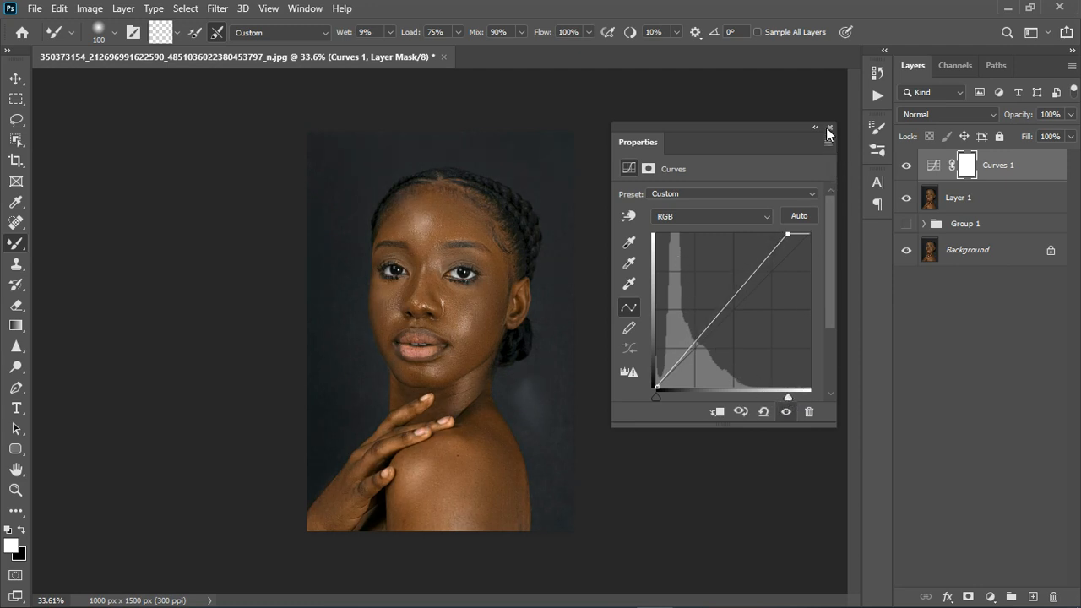
pyautogui.click(829, 127)
# - Merge the Curves 1 adjustment with Layer 1 and compare the merged layer with the original by toggling its visibility
pyautogui.click(989, 196)
pyautogui.rightClick(989, 194)
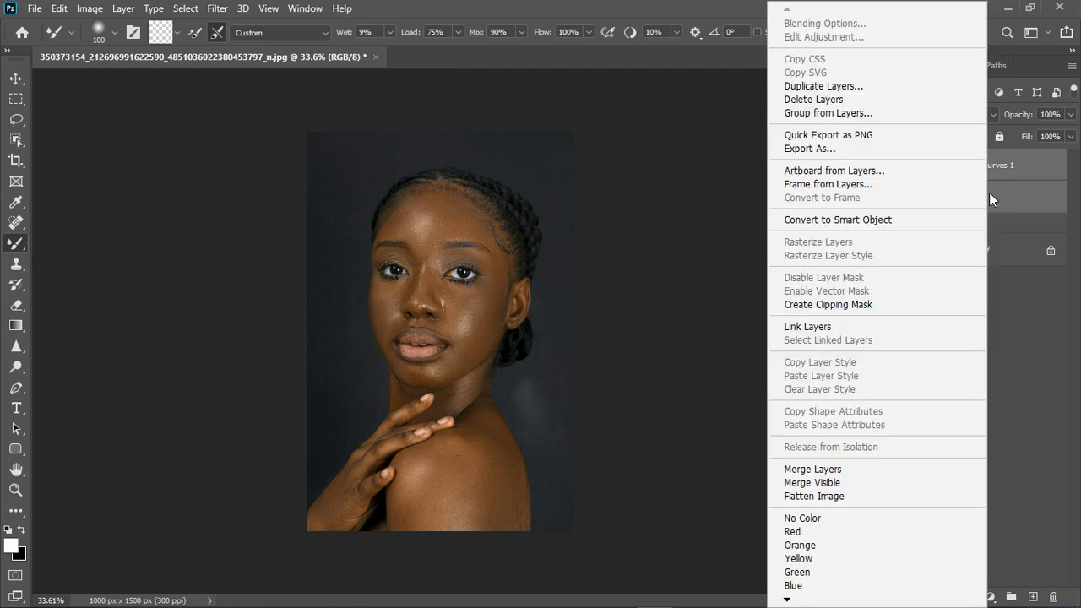
pyautogui.click(864, 471)
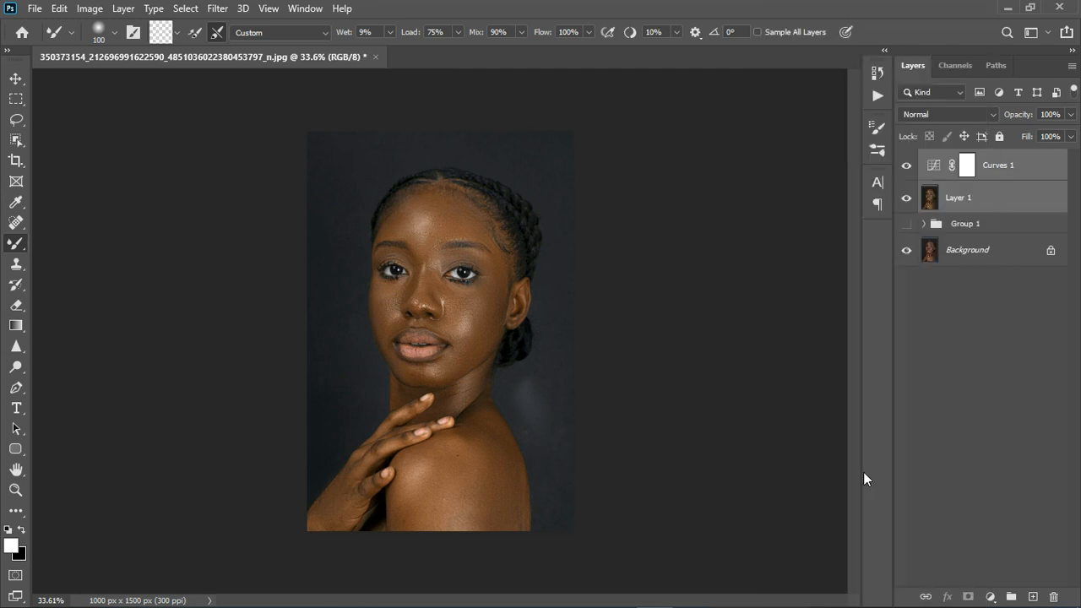
pyautogui.click(908, 167)
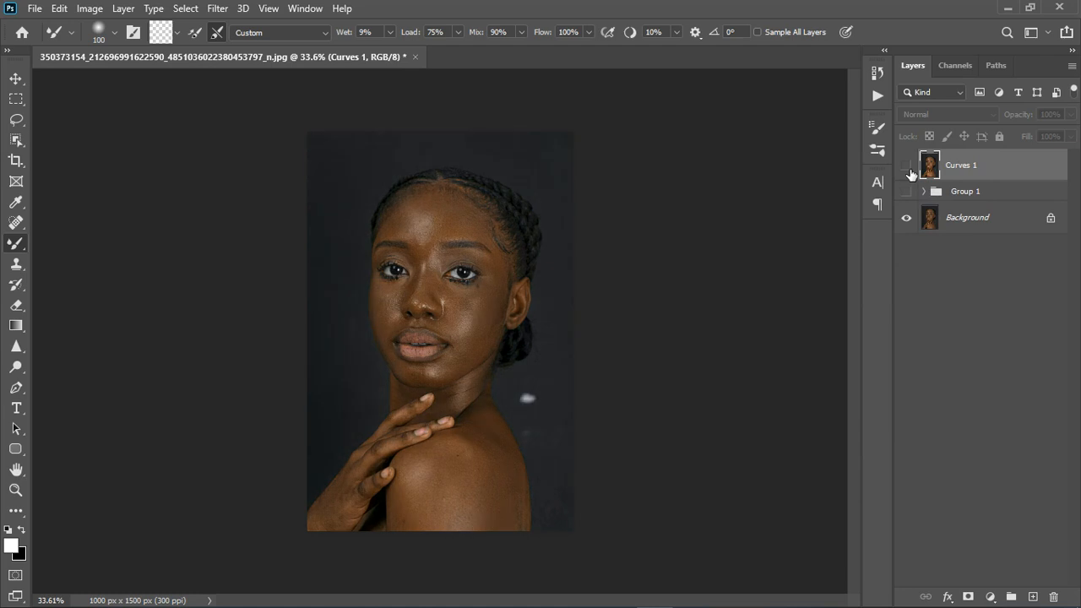
pyautogui.click(909, 168)
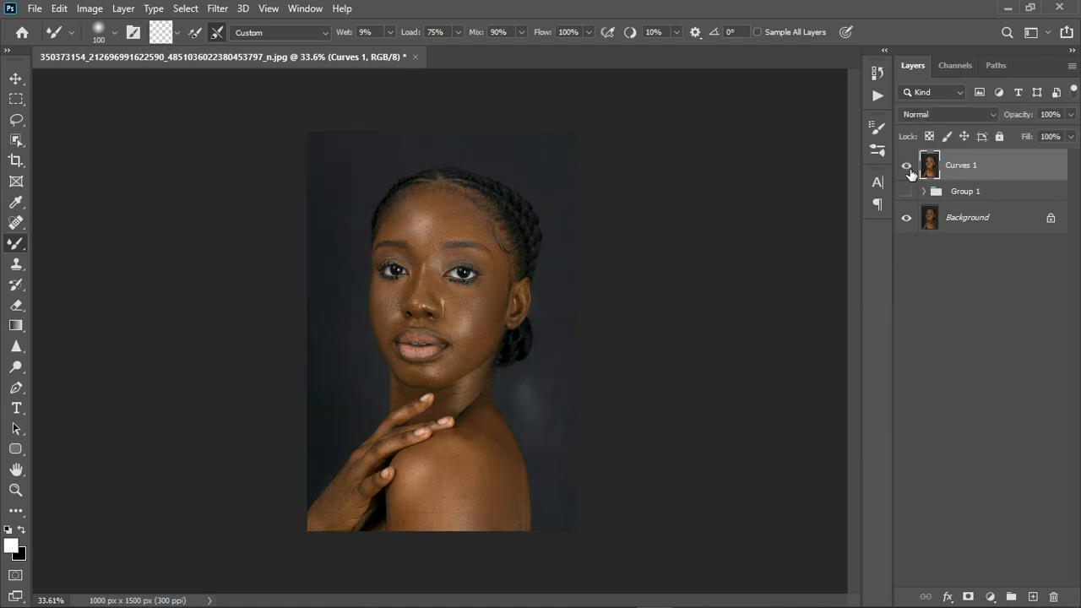